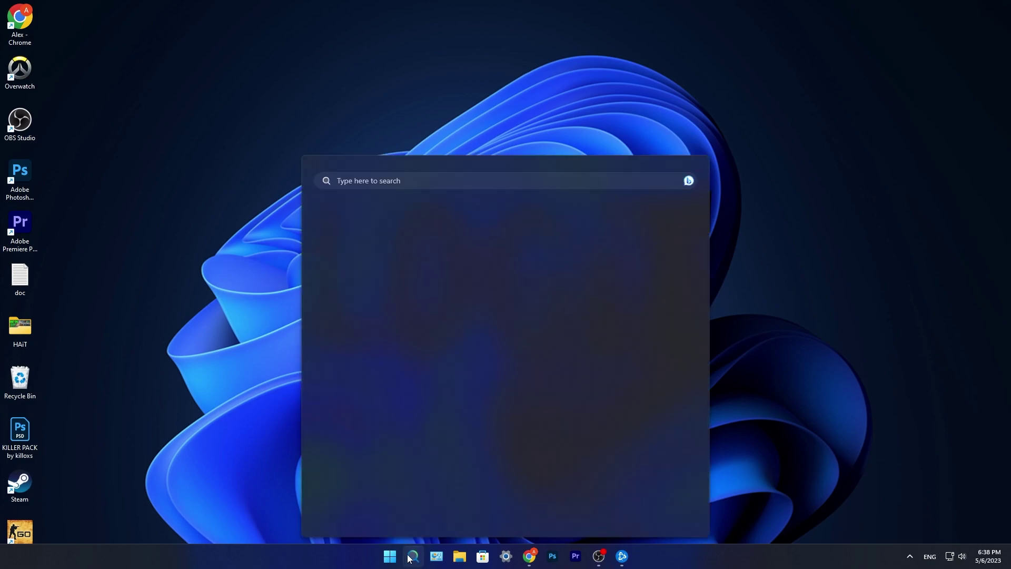
# - Search Windows for 'graphics' from the taskbar
pyautogui.write('graphics')
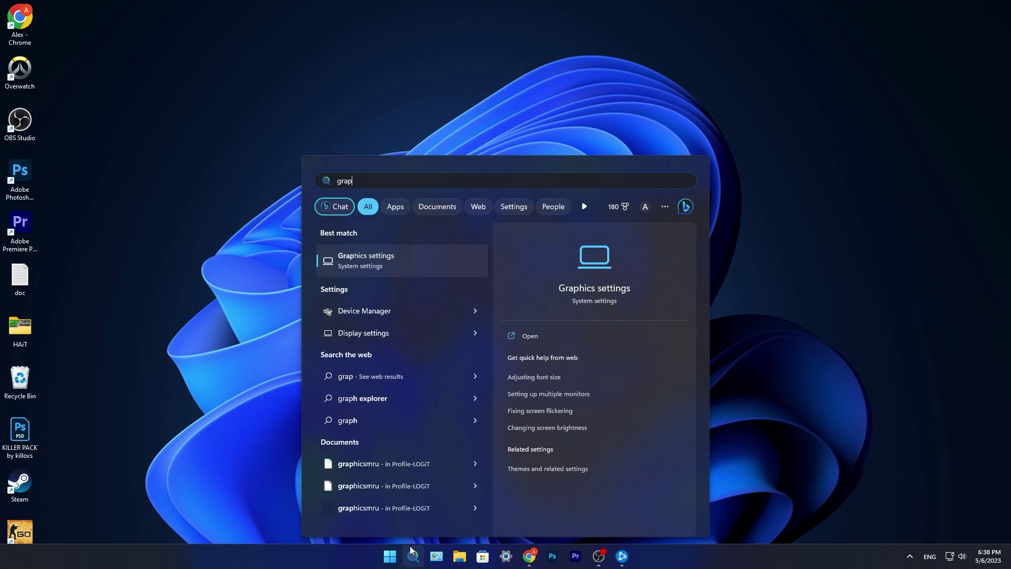
# - Verify Game Mode is On under Gaming, then return to the Graphics settings page
pyautogui.click(372, 260)
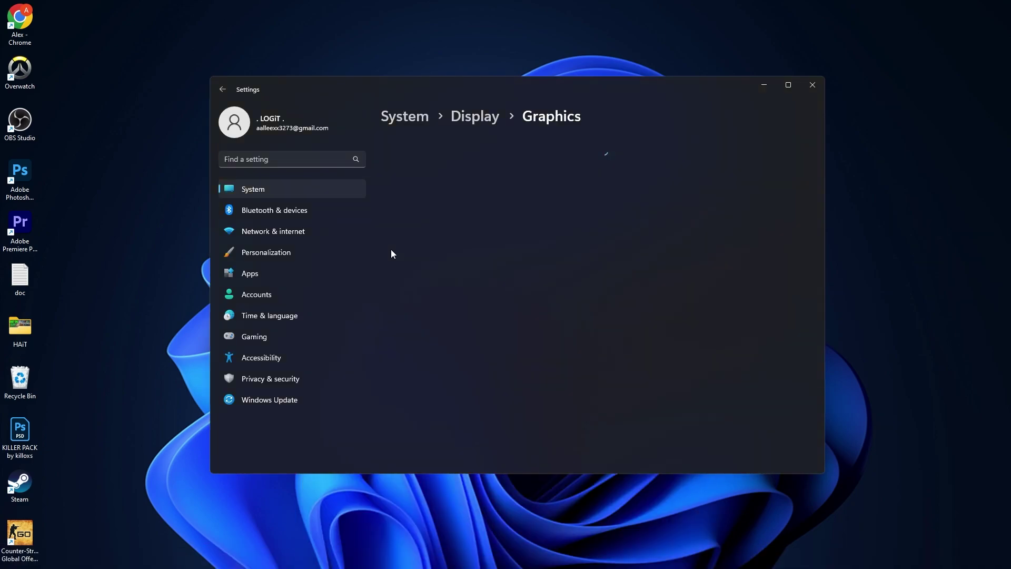
pyautogui.click(263, 336)
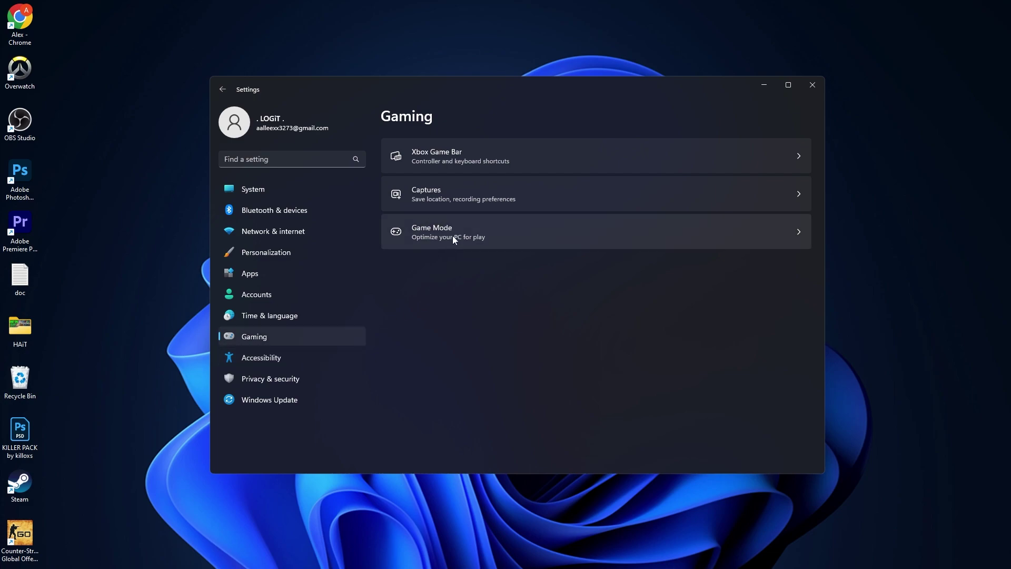
pyautogui.click(430, 229)
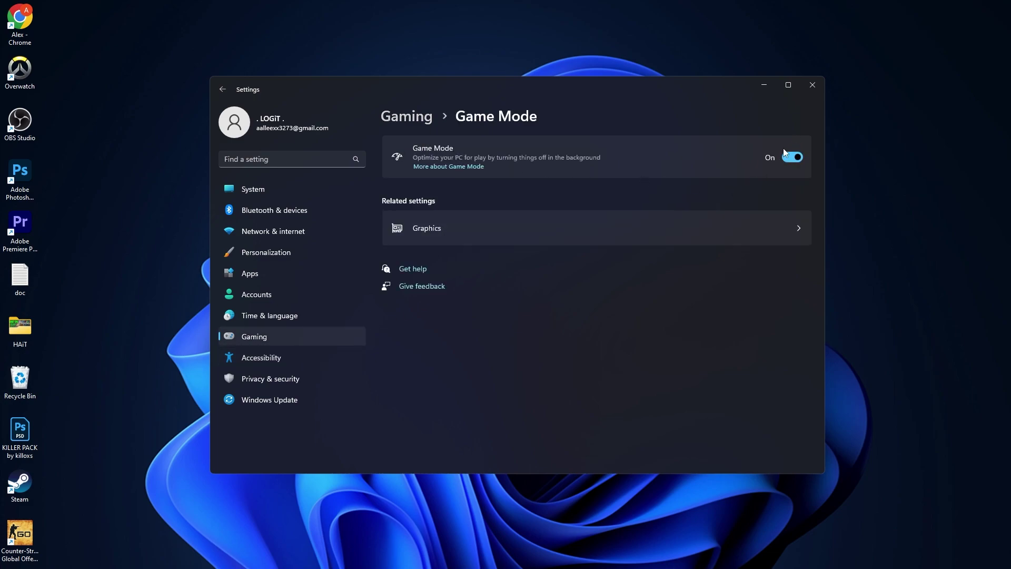
pyautogui.click(439, 227)
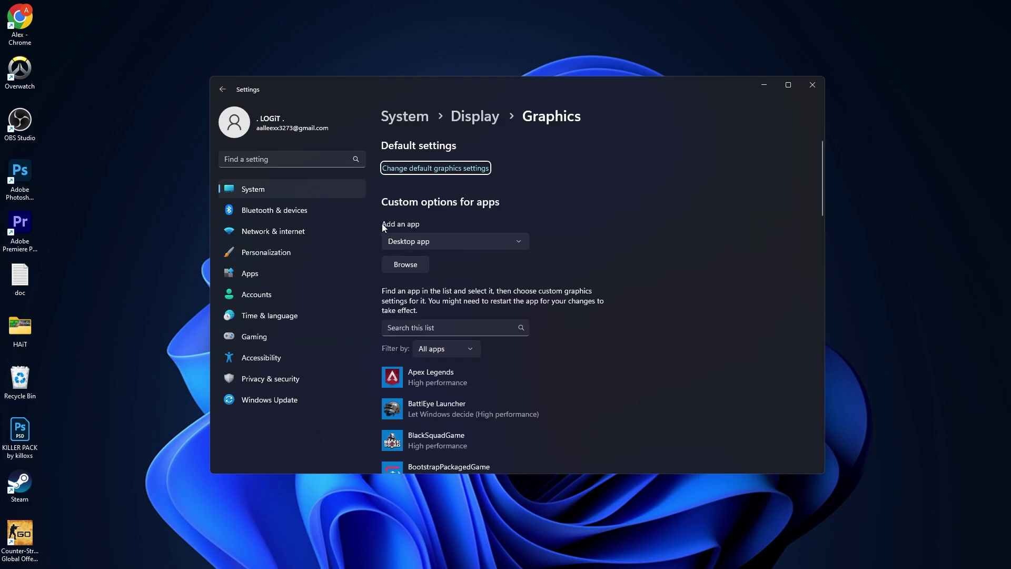
# - Add D:\Battle.net\Overwatch\_retail_\Overwatch.exe as a custom desktop graphics app
pyautogui.click(418, 243)
pyautogui.click(419, 243)
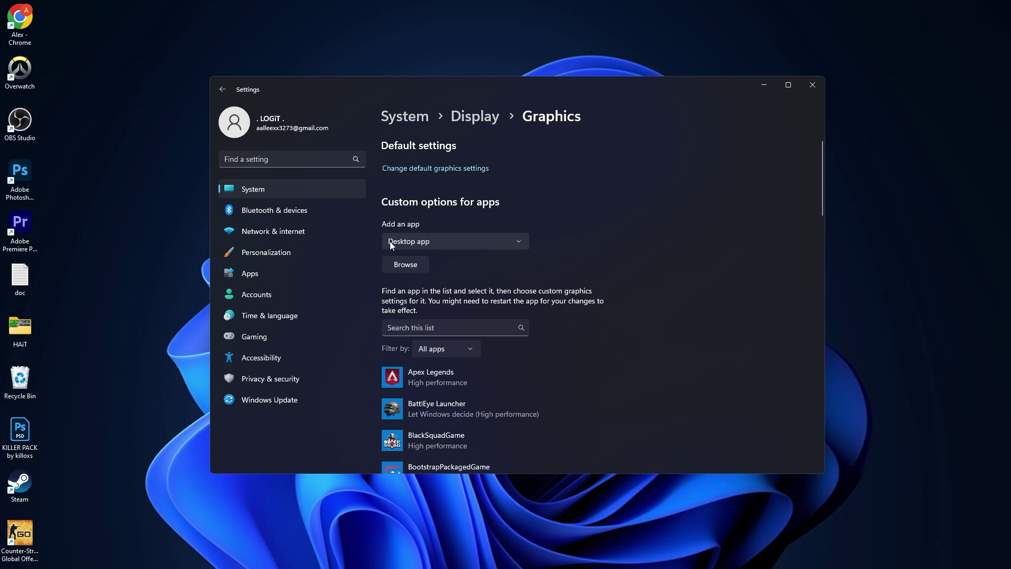
pyautogui.click(406, 265)
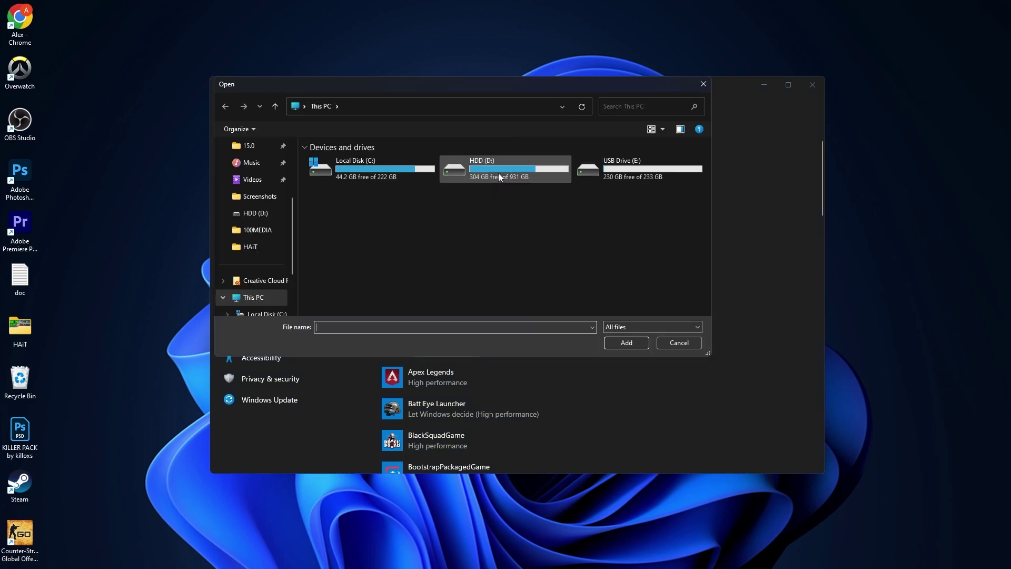
pyautogui.doubleClick(498, 172)
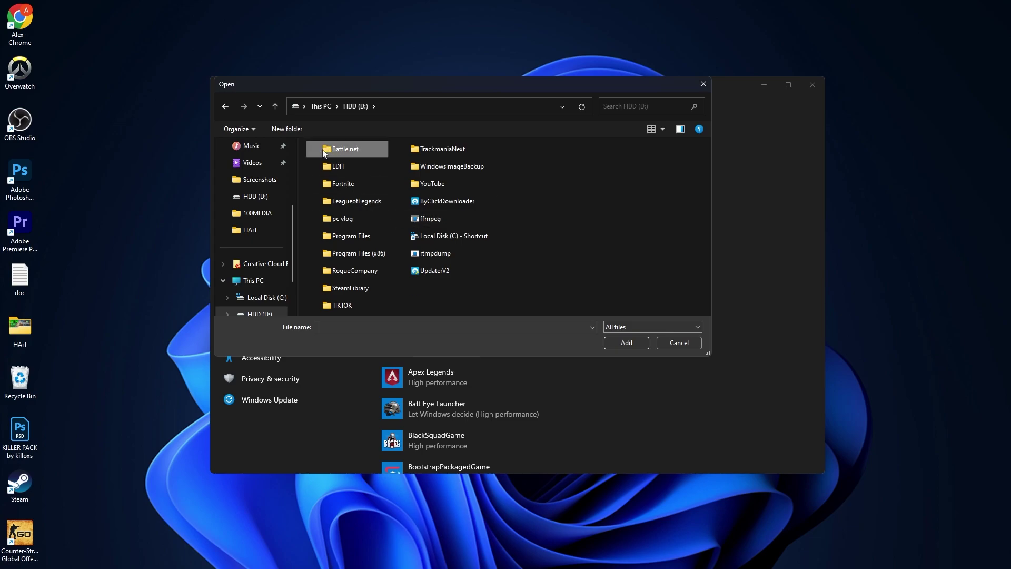
pyautogui.click(621, 107)
pyautogui.doubleClick(346, 148)
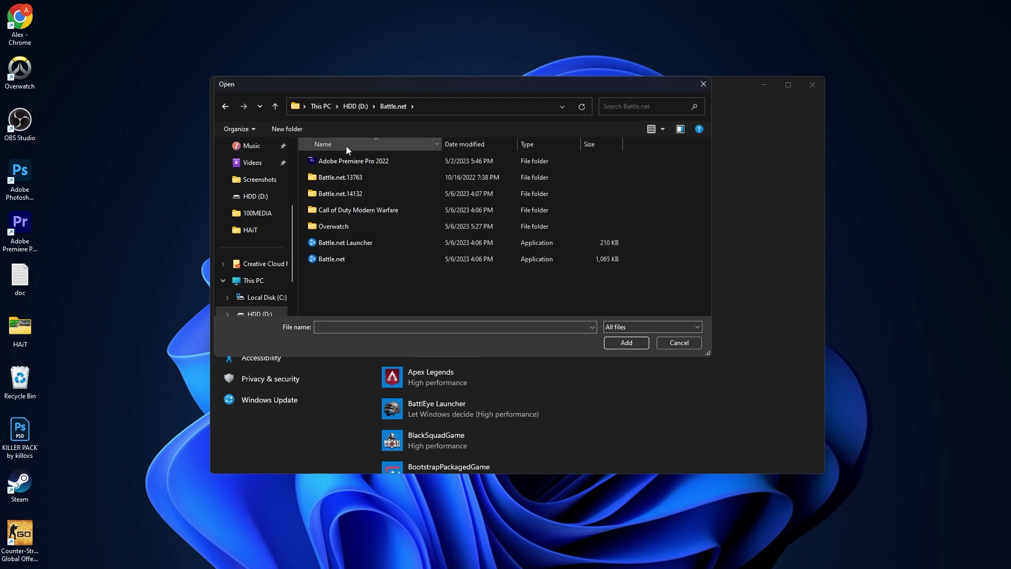
pyautogui.doubleClick(341, 225)
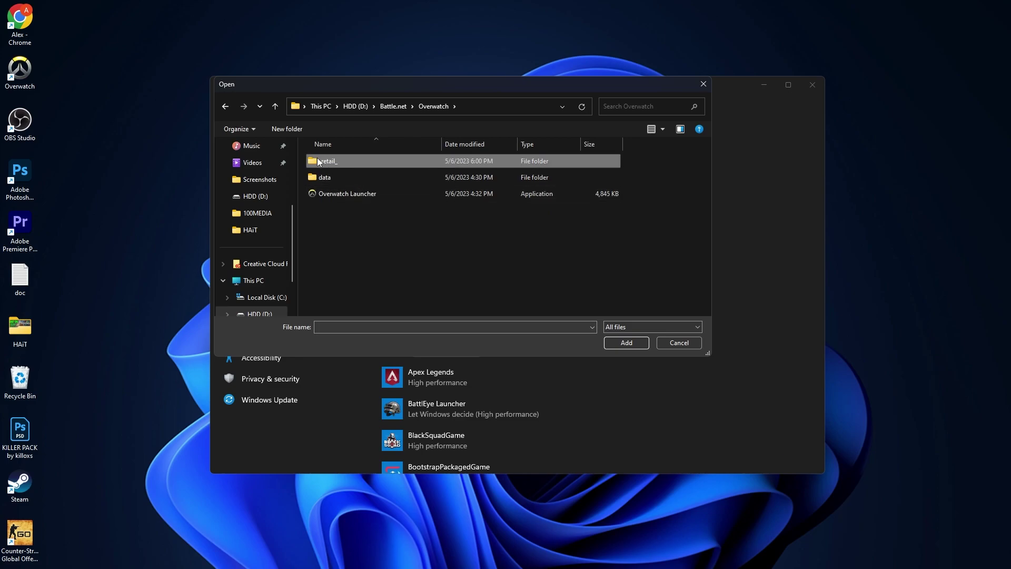
pyautogui.doubleClick(338, 161)
pyautogui.click(316, 210)
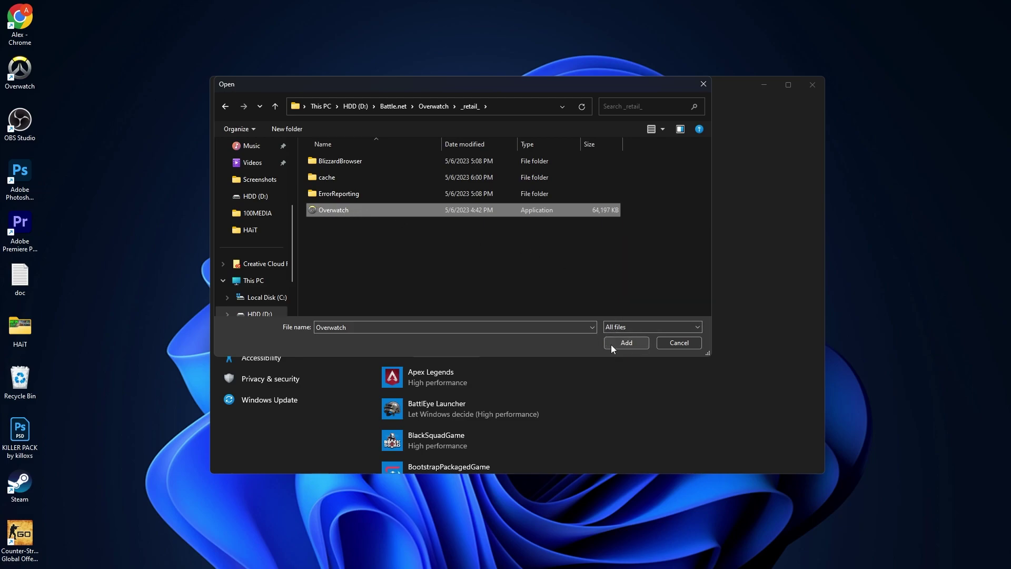
pyautogui.click(627, 342)
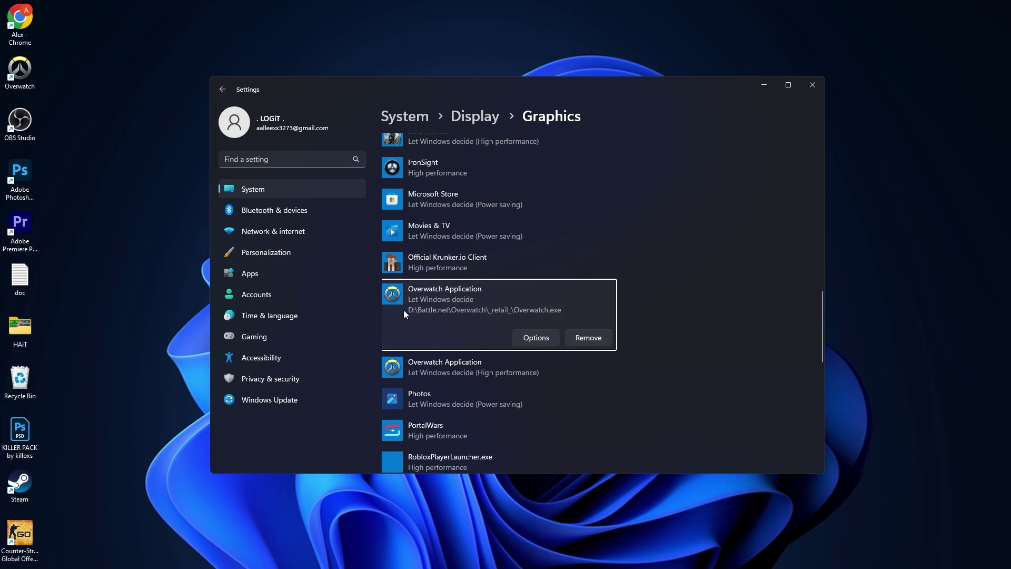
# - Save High performance as Overwatch's graphics preference and close Settings
pyautogui.click(536, 338)
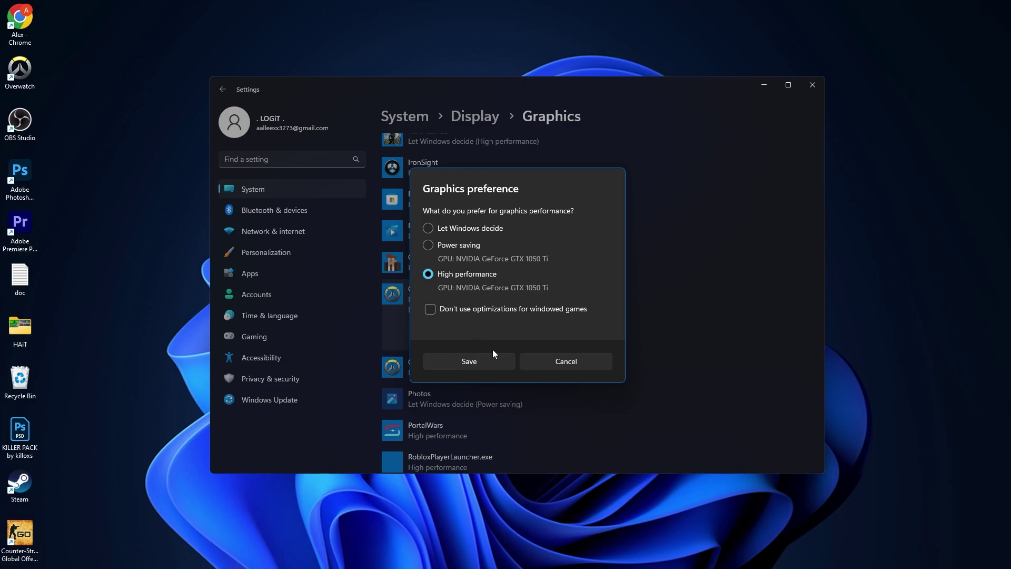
pyautogui.click(475, 359)
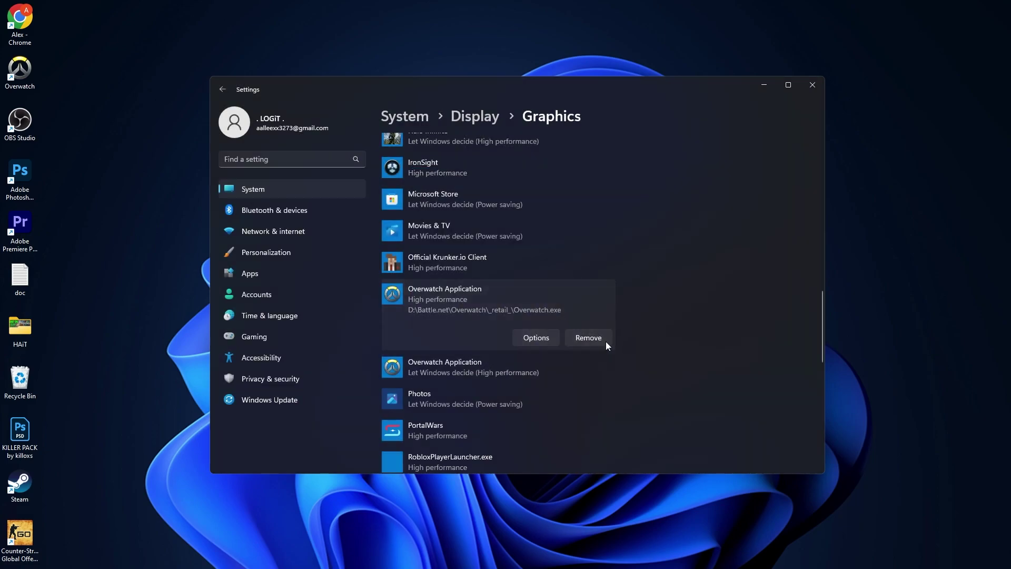
pyautogui.click(813, 85)
pyautogui.click(624, 547)
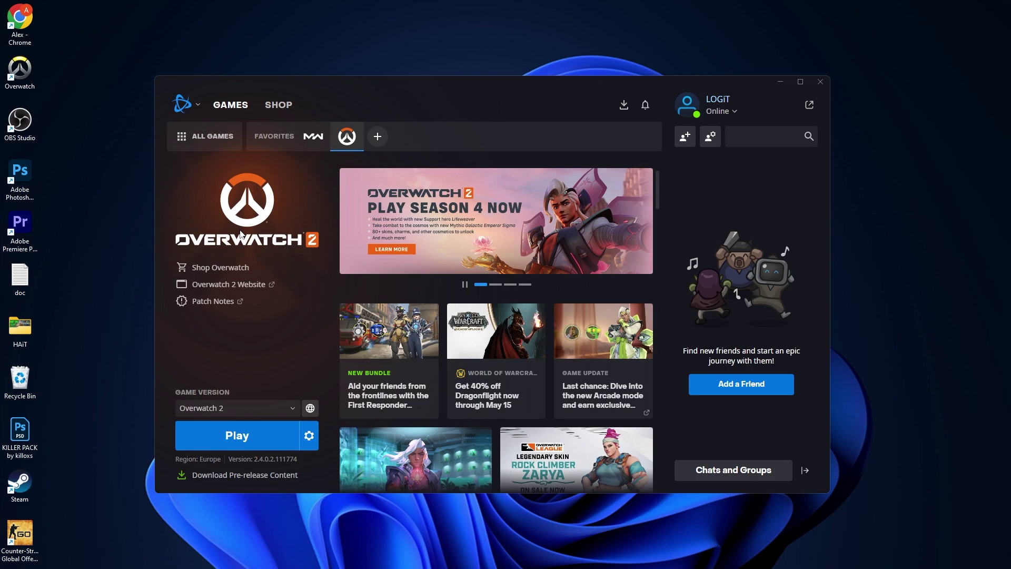
# - Open the Overwatch 2 install folder using Show in Explorer from the Play gear menu
pyautogui.click(309, 435)
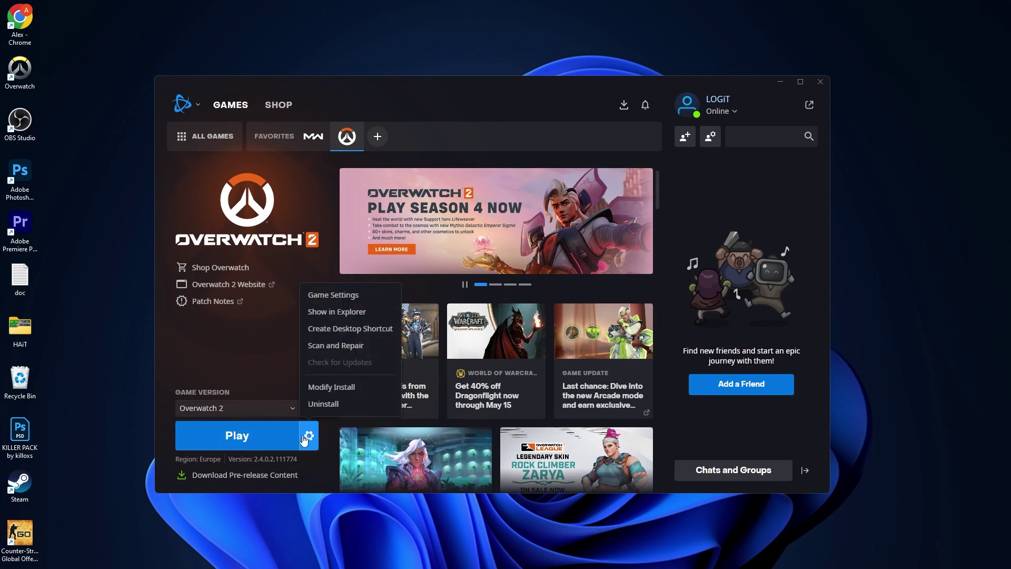
pyautogui.click(337, 311)
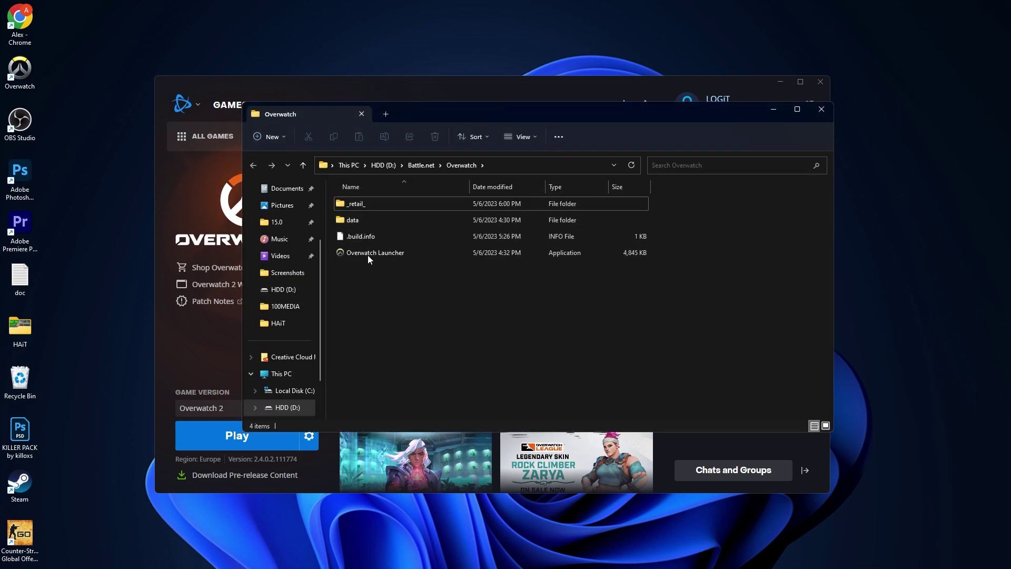
# - Turn on Override high DPI scaling in Overwatch.exe's Compatibility properties and apply it
pyautogui.doubleClick(363, 203)
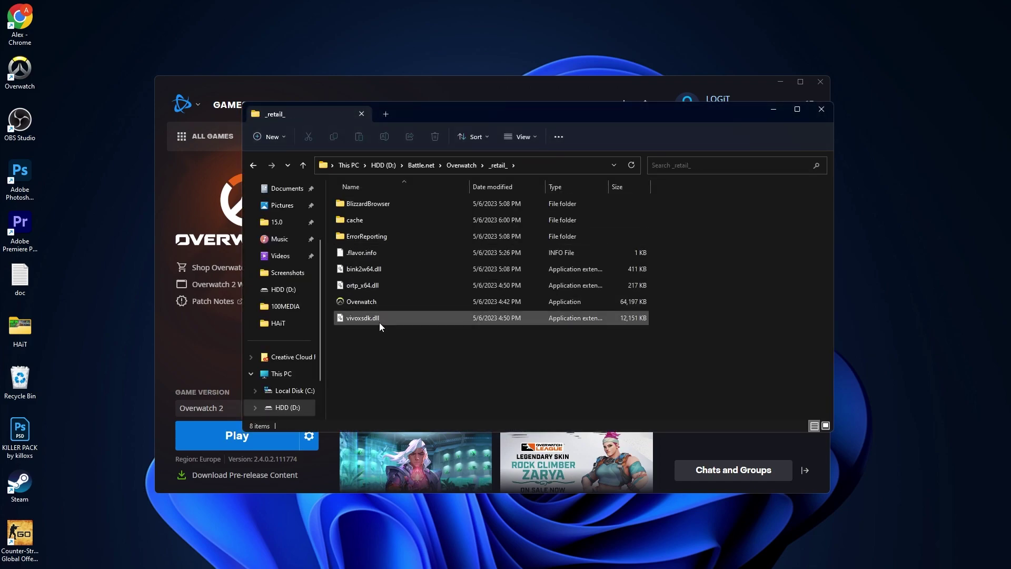
pyautogui.click(358, 302)
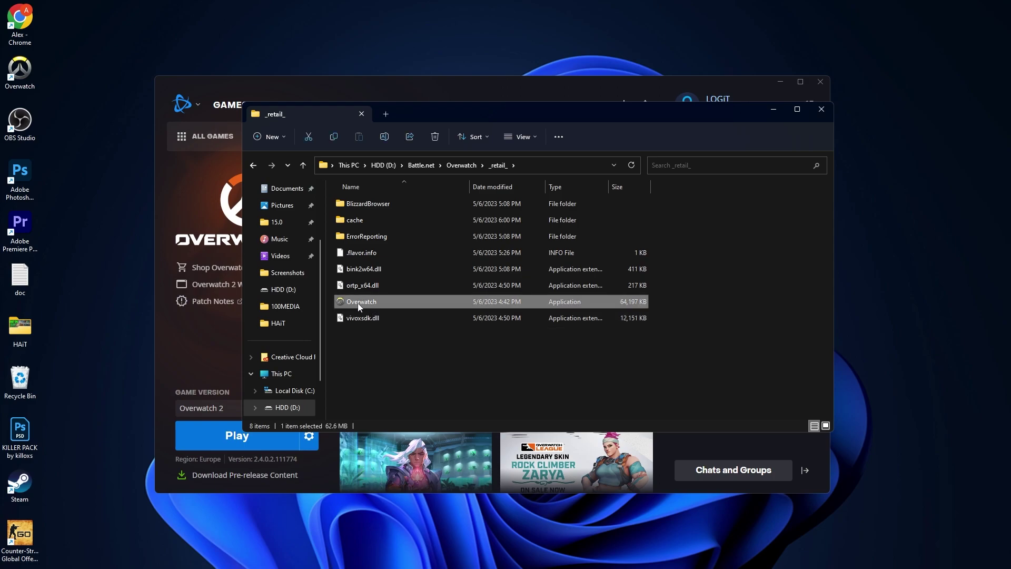
pyautogui.rightClick(390, 305)
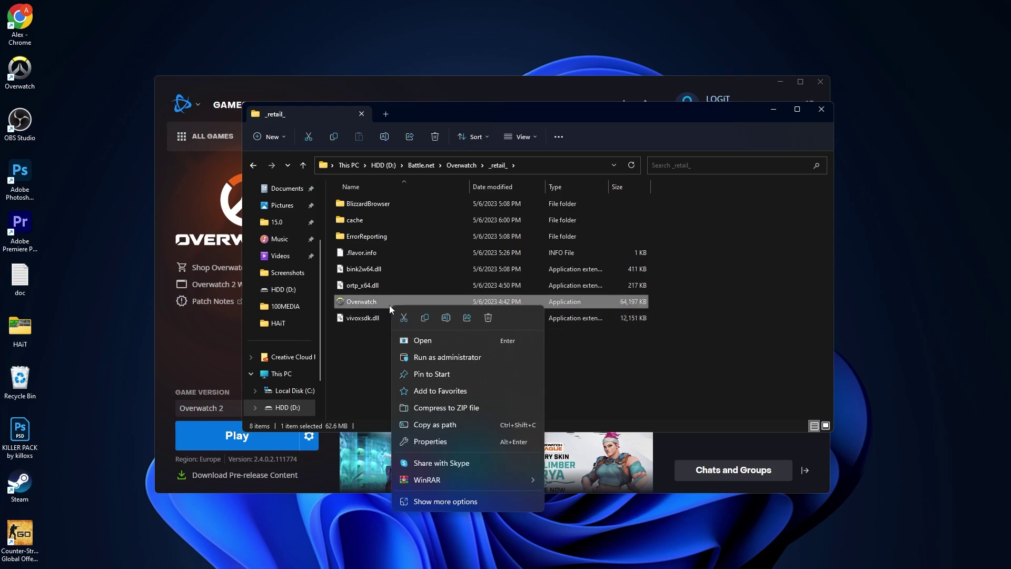
pyautogui.click(425, 441)
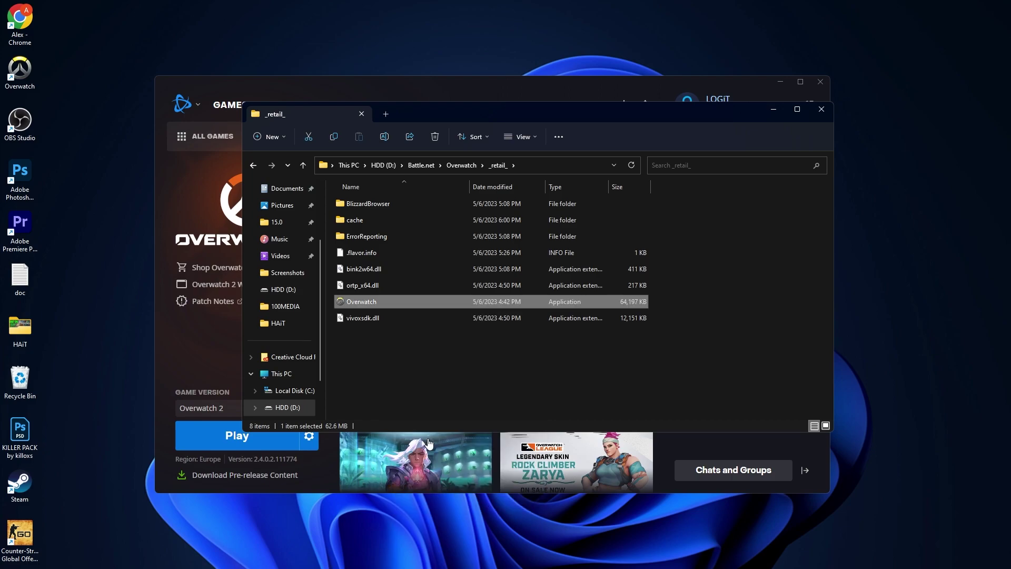
pyautogui.click(487, 301)
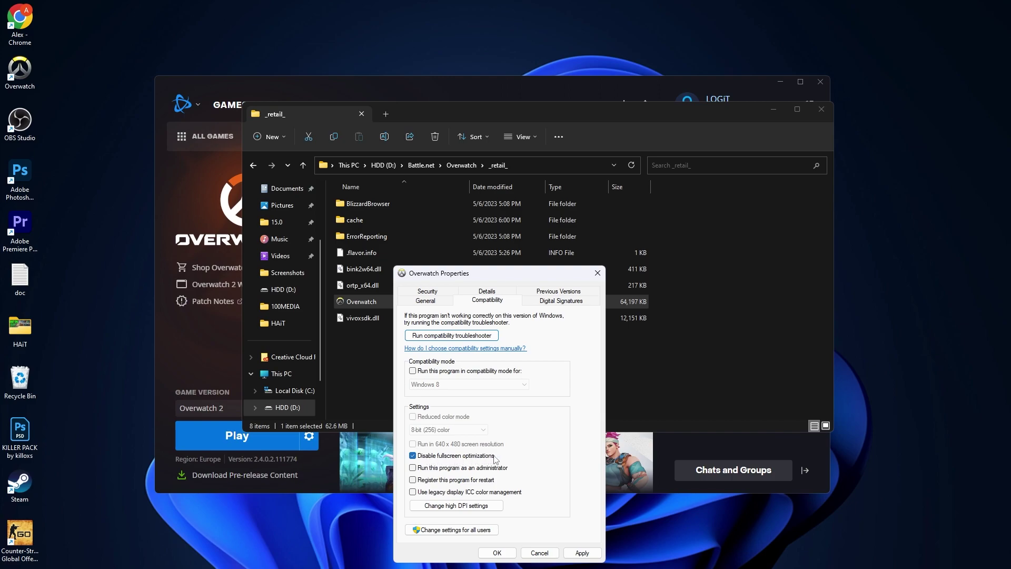
pyautogui.click(454, 507)
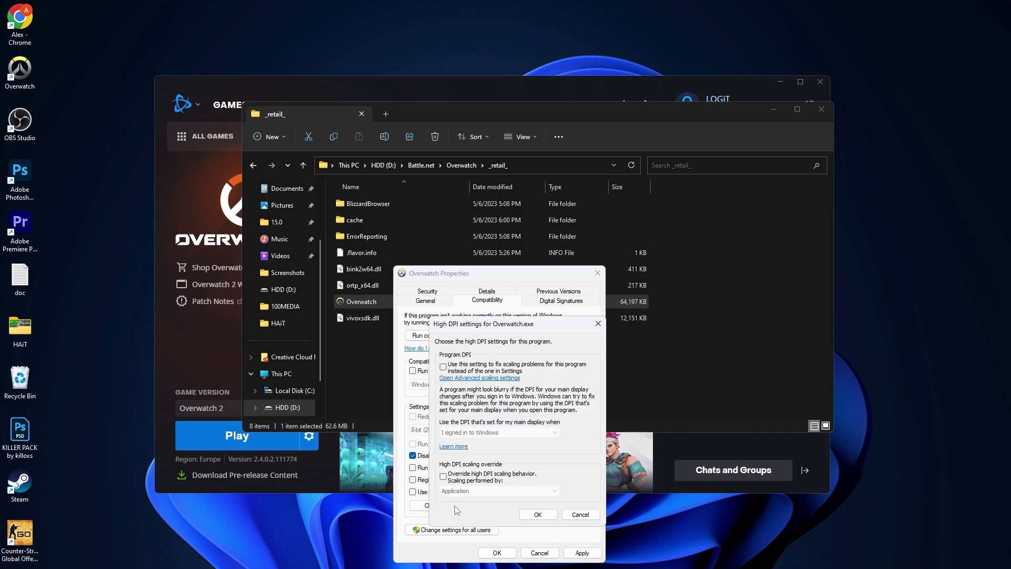
pyautogui.click(444, 477)
pyautogui.click(538, 514)
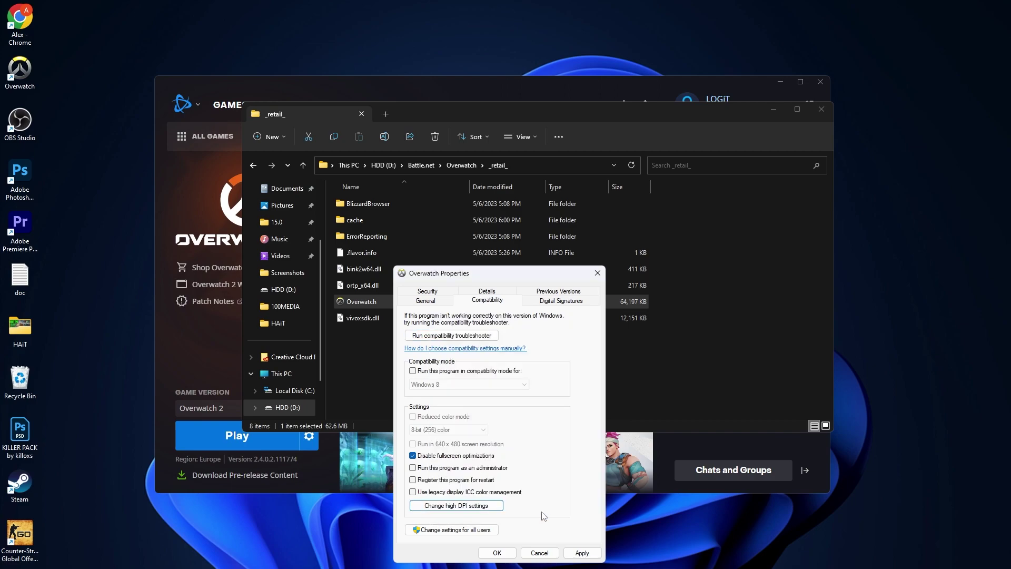
pyautogui.click(585, 554)
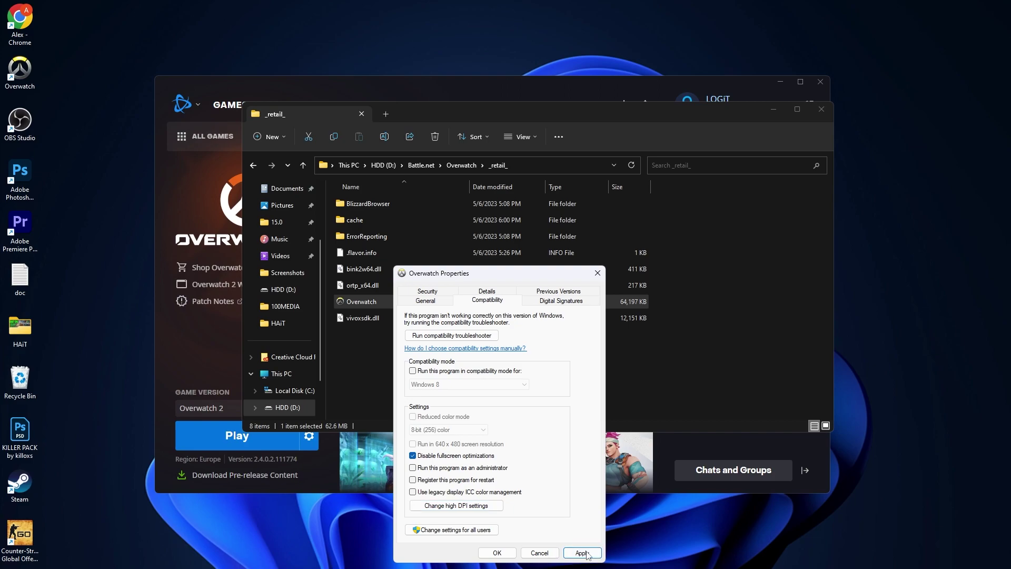
pyautogui.click(498, 553)
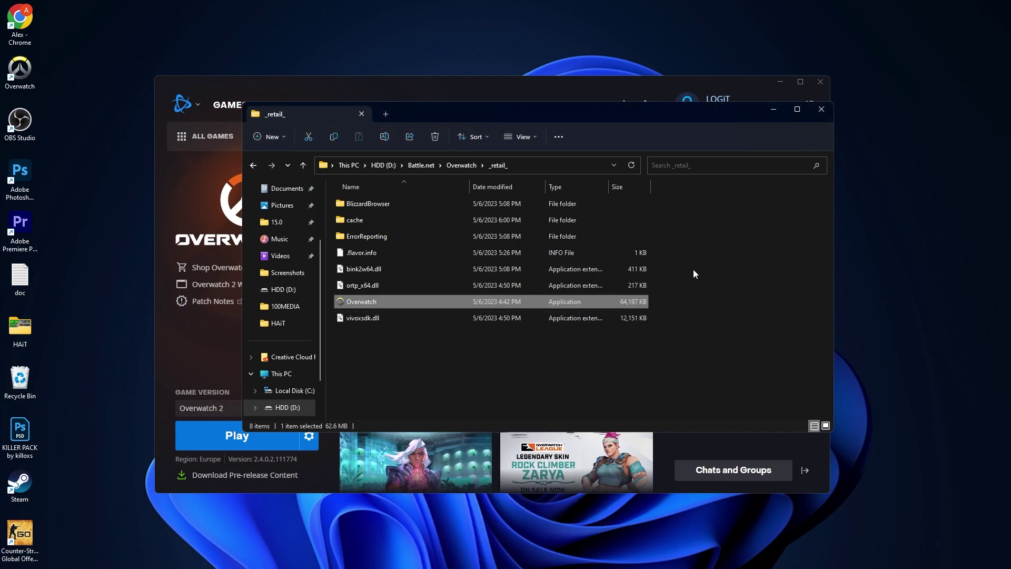
# - Set Battle.net's On Game Launch option to 'Exit Battle.net completely'
pyautogui.click(821, 107)
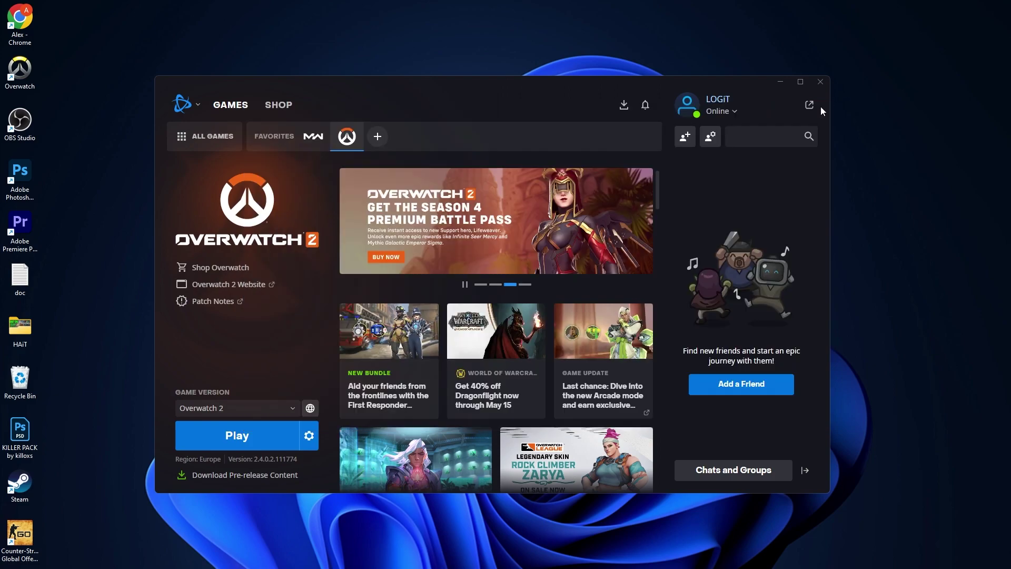
pyautogui.click(191, 105)
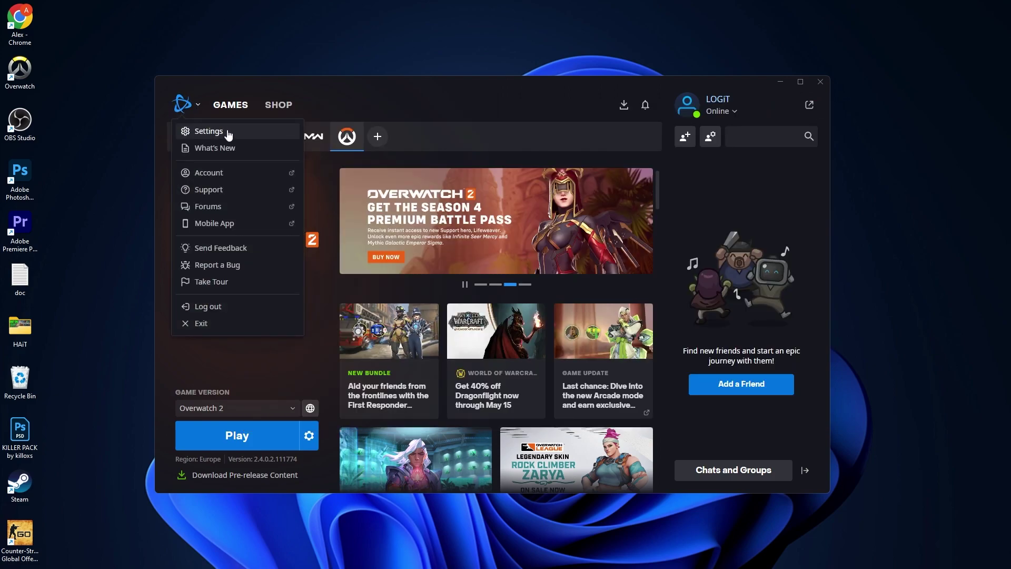
pyautogui.click(212, 133)
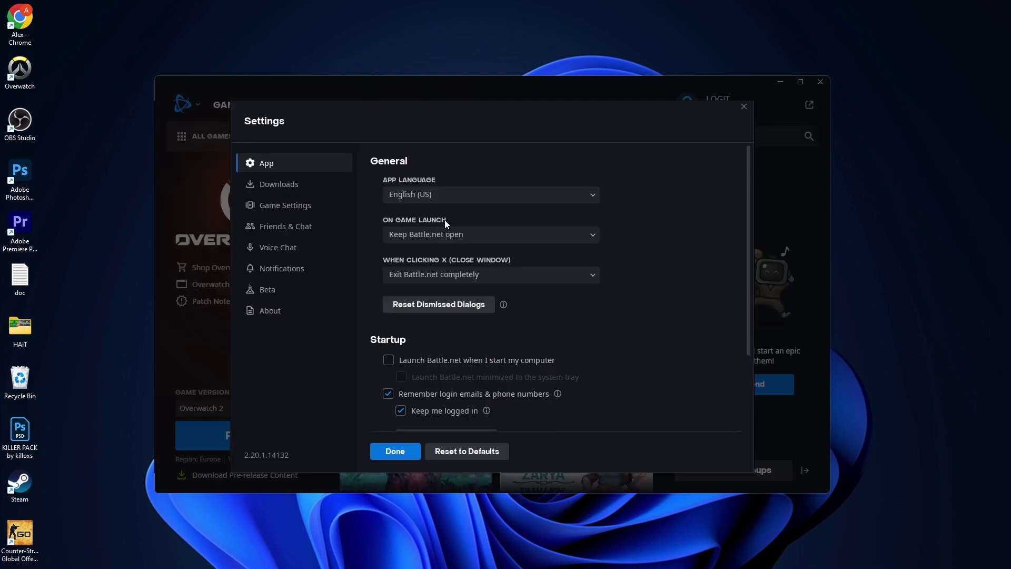
pyautogui.click(444, 233)
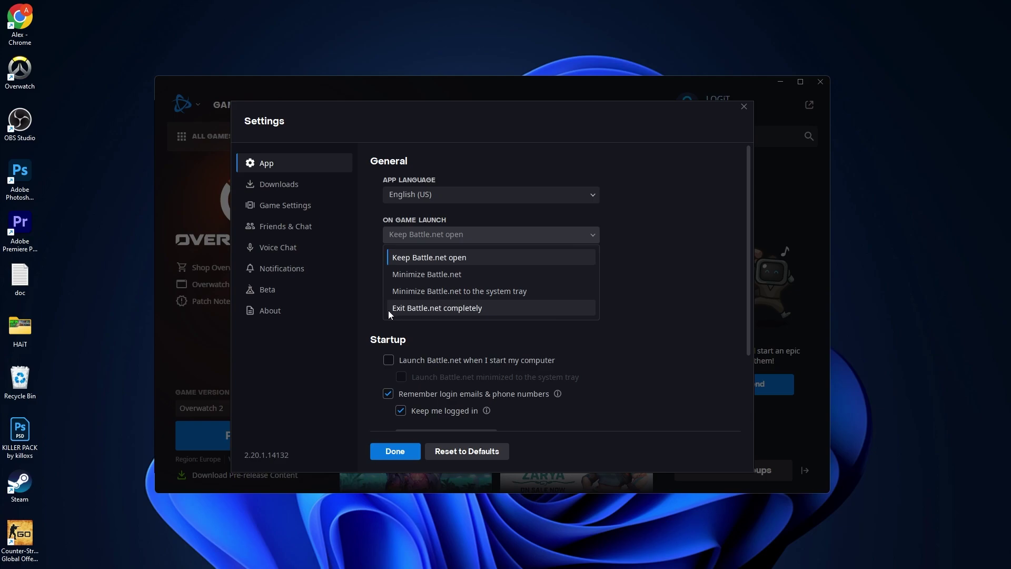
pyautogui.click(444, 309)
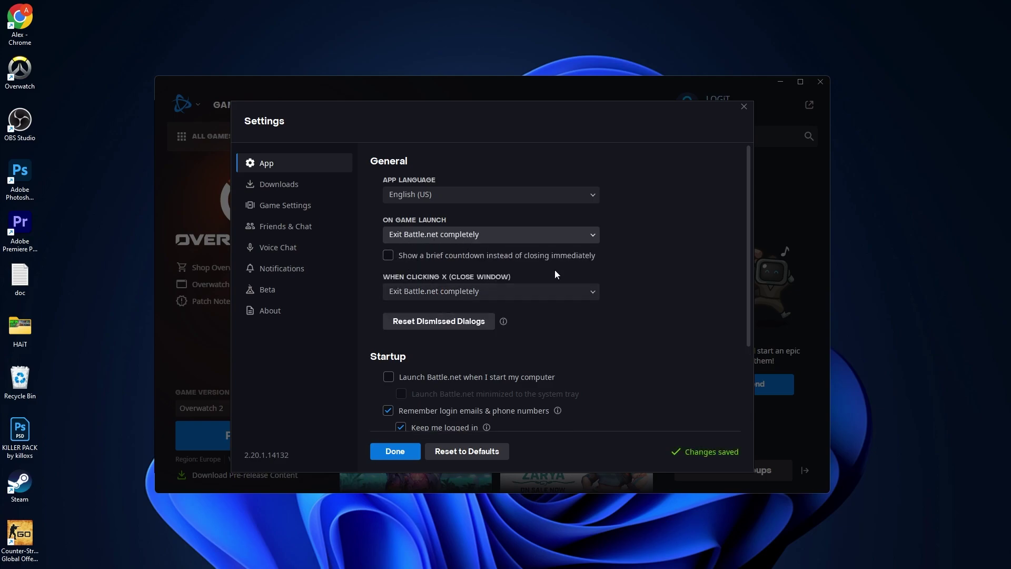
# - Disable browser hardware acceleration, choose Restart Later, and close Battle.net settings
pyautogui.scroll(-3, 617, 359)
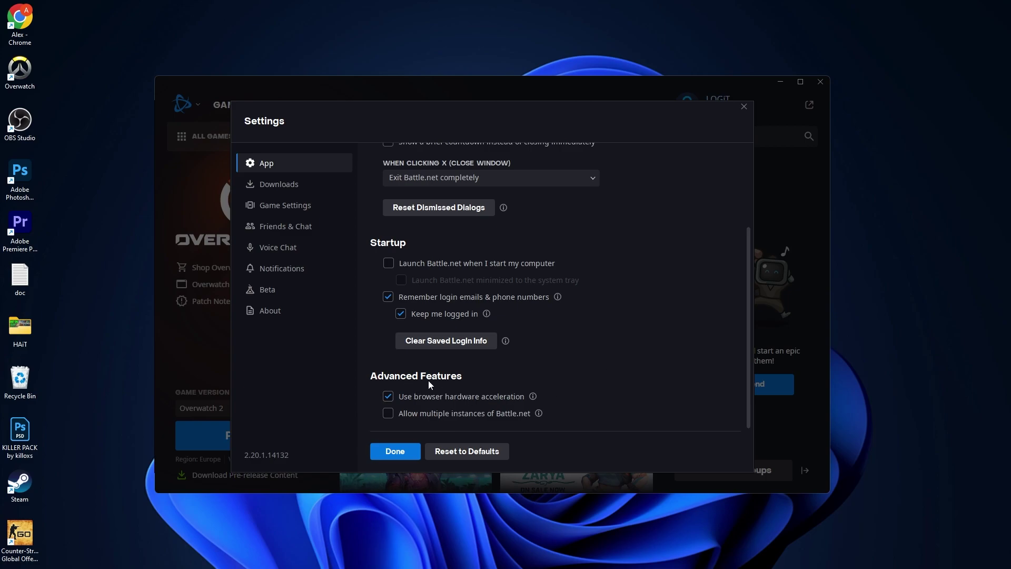
pyautogui.click(389, 397)
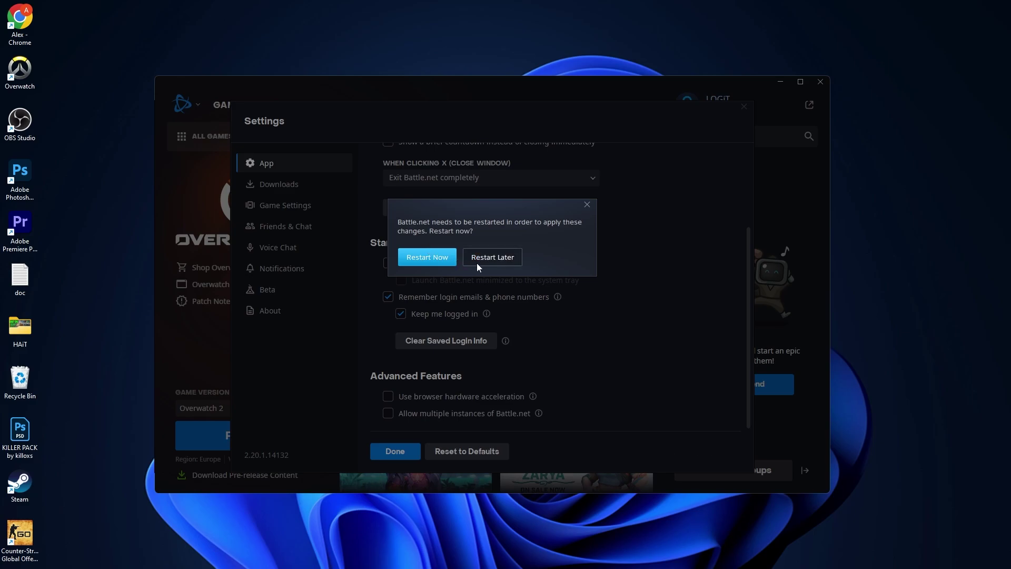
pyautogui.click(493, 258)
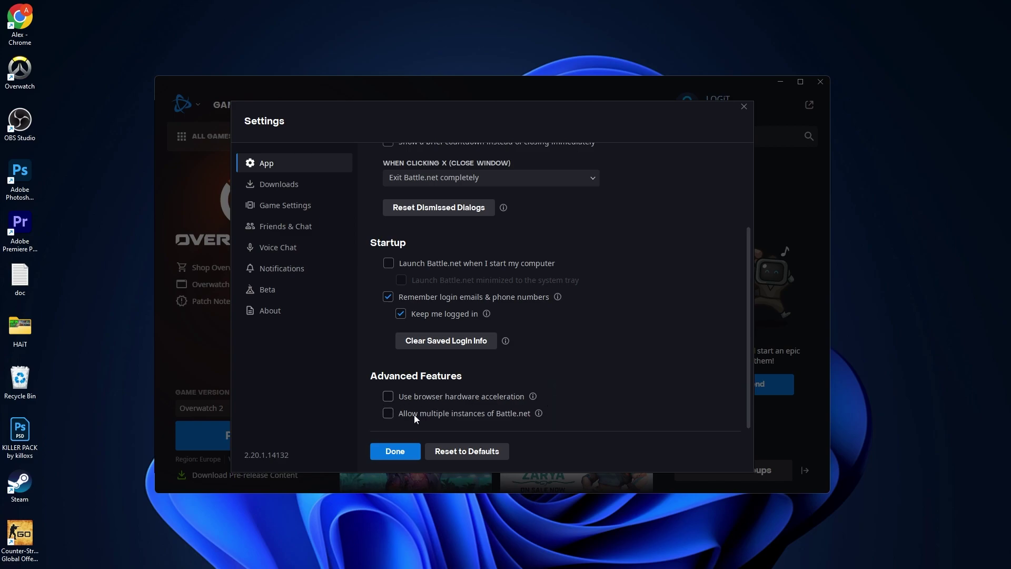
pyautogui.click(404, 456)
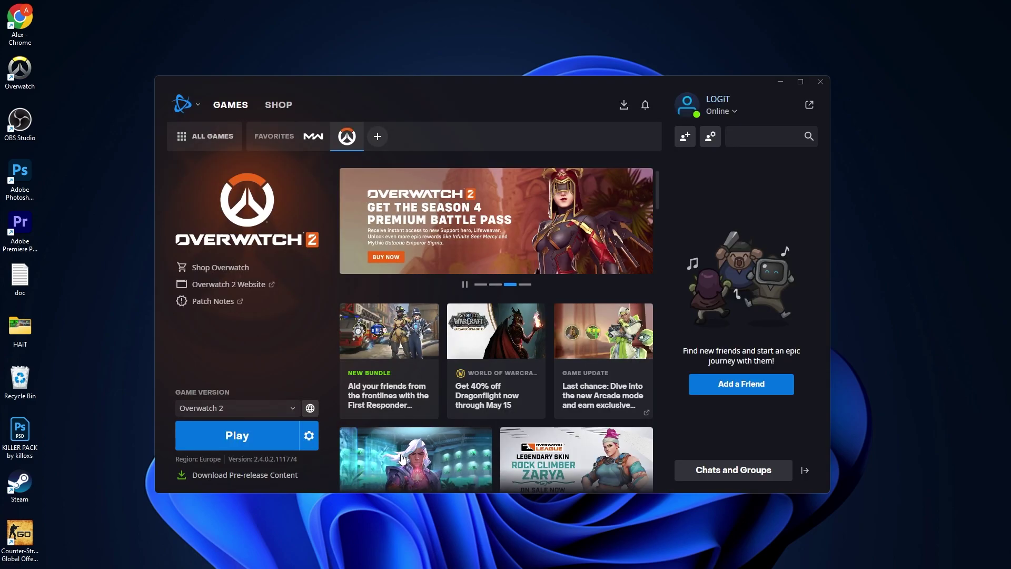
# - Launch Overwatch 2 with Play and open Options from the in-game menu
pyautogui.click(242, 434)
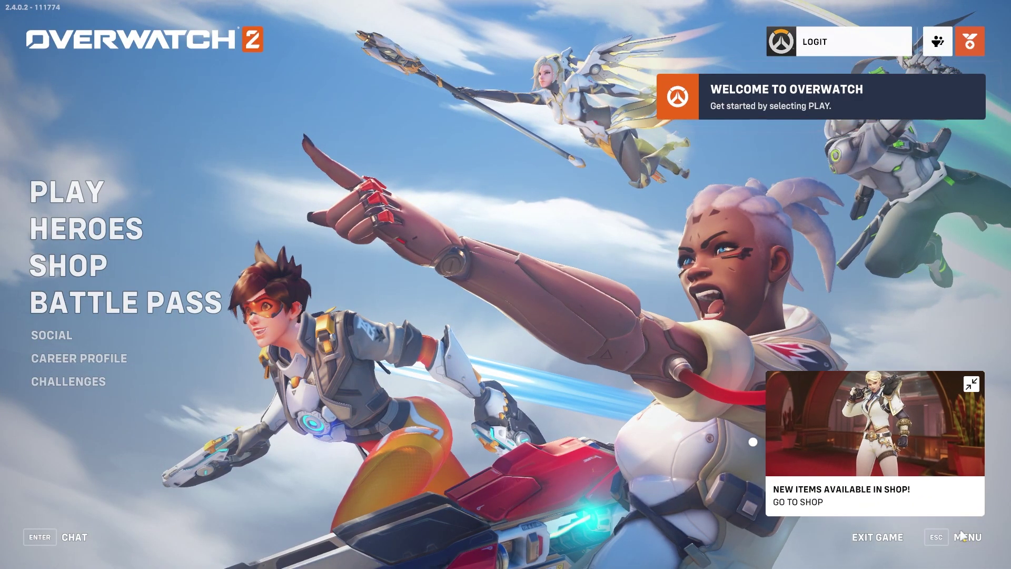
pyautogui.click(951, 545)
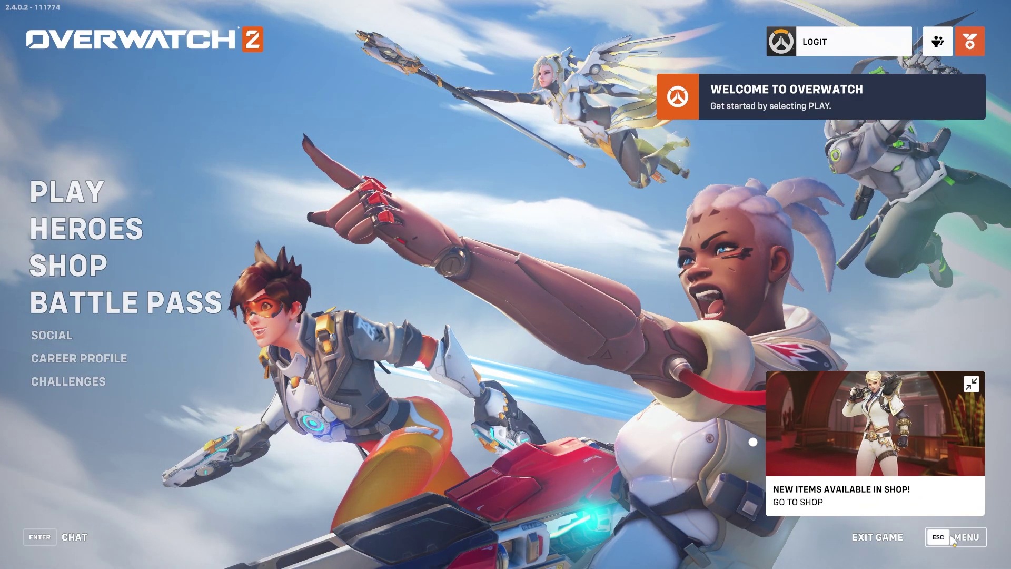
pyautogui.click(488, 288)
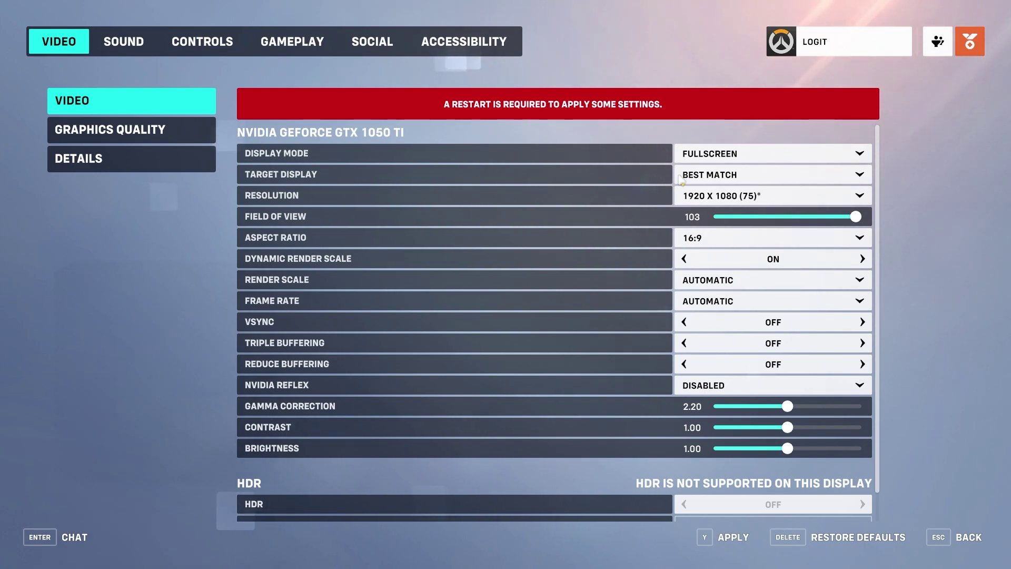
# - Keep Fullscreen display mode, BEST MATCH target display, and 1920 x 1080 (75) resolution
pyautogui.click(700, 154)
pyautogui.click(701, 155)
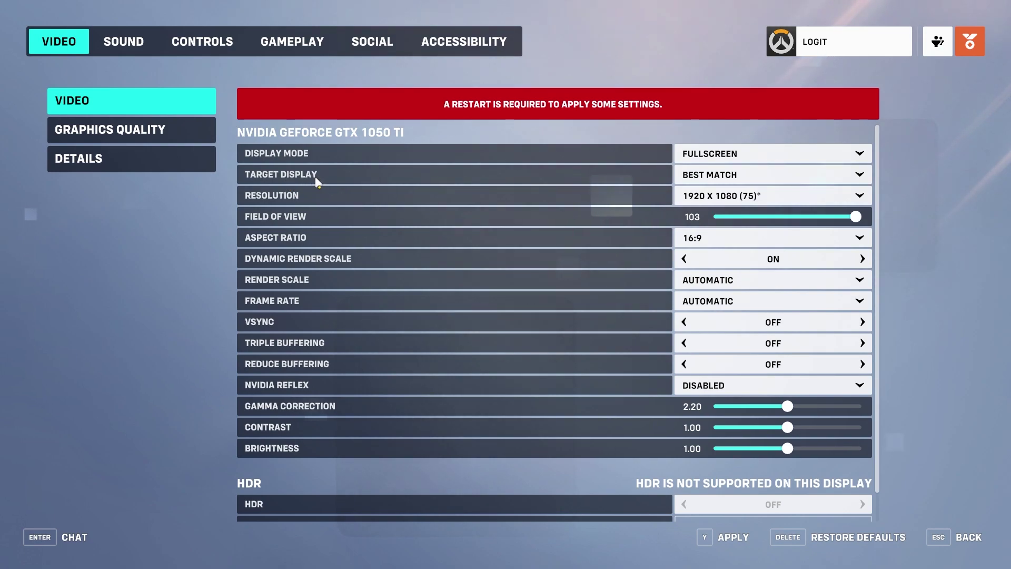
pyautogui.click(718, 175)
pyautogui.click(722, 198)
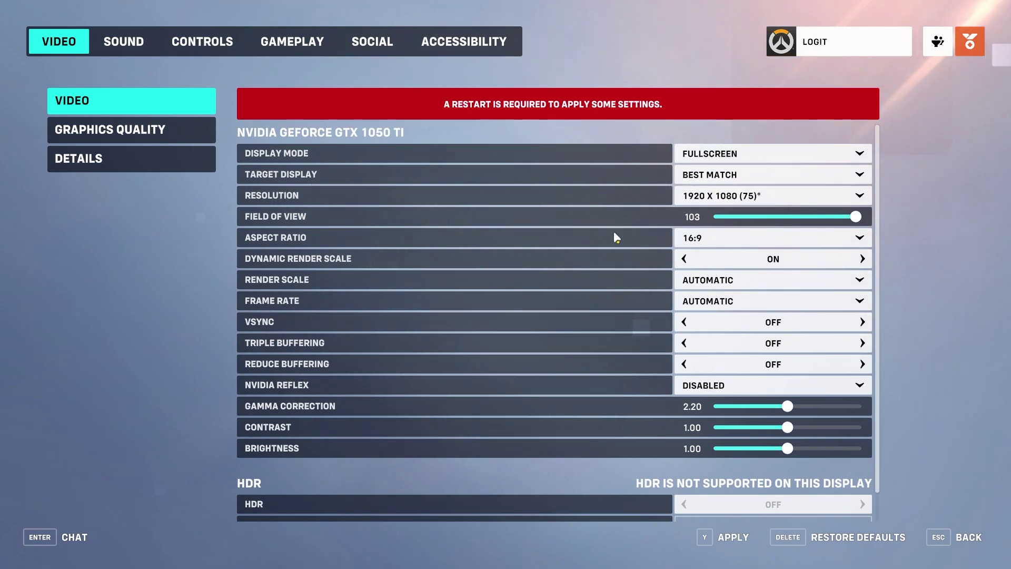
pyautogui.click(708, 196)
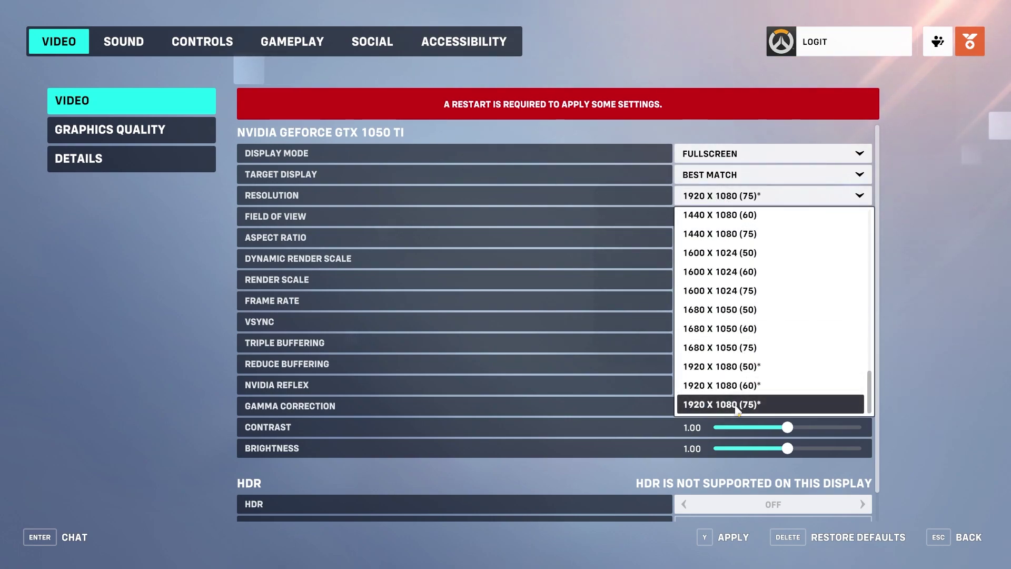
pyautogui.click(685, 204)
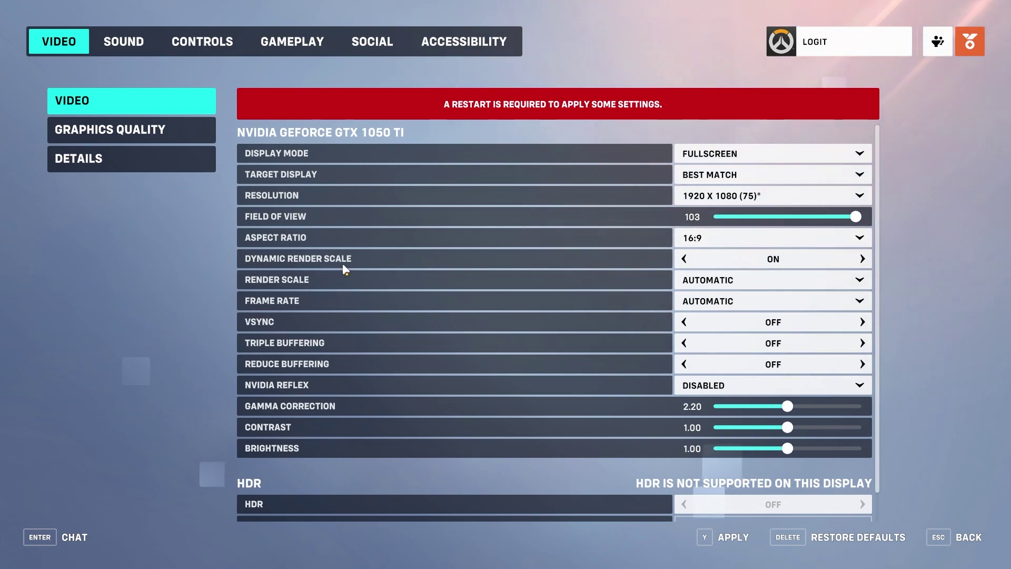
# - Turn Dynamic Render Scale off and set a Custom frame rate limit of 600
pyautogui.click(774, 260)
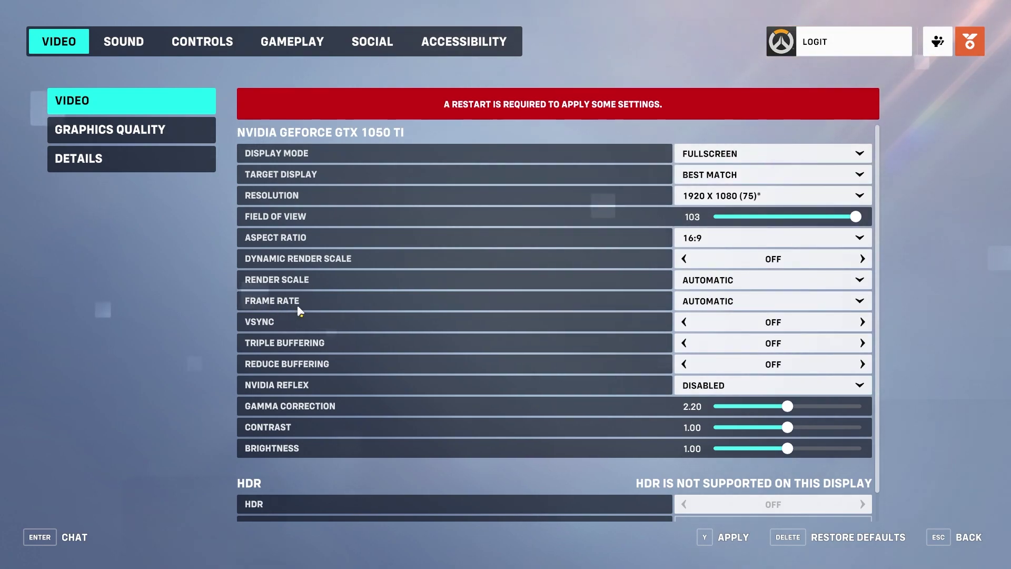
pyautogui.click(729, 302)
pyautogui.click(724, 341)
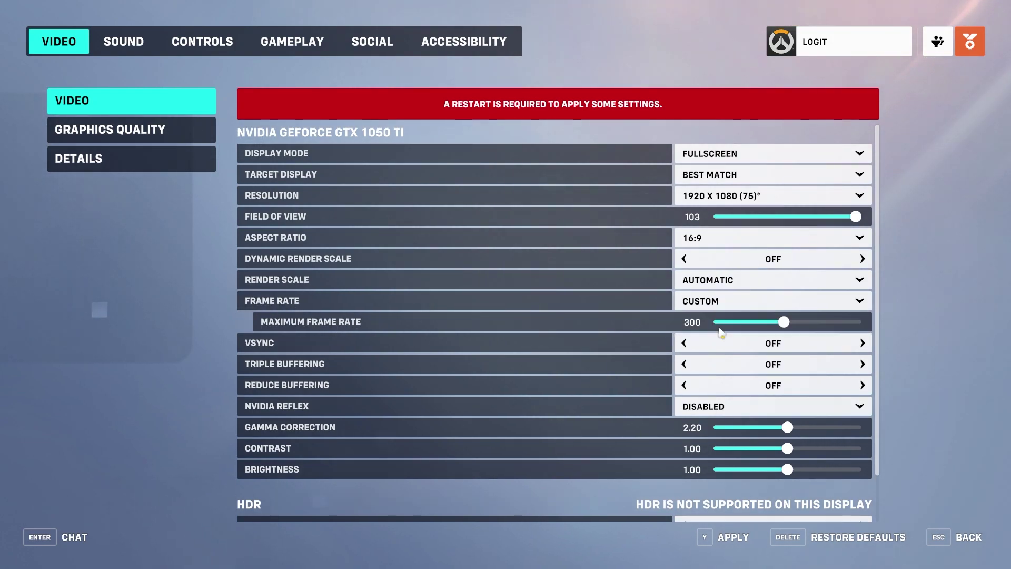
pyautogui.moveTo(785, 322); pyautogui.dragTo(856, 322)
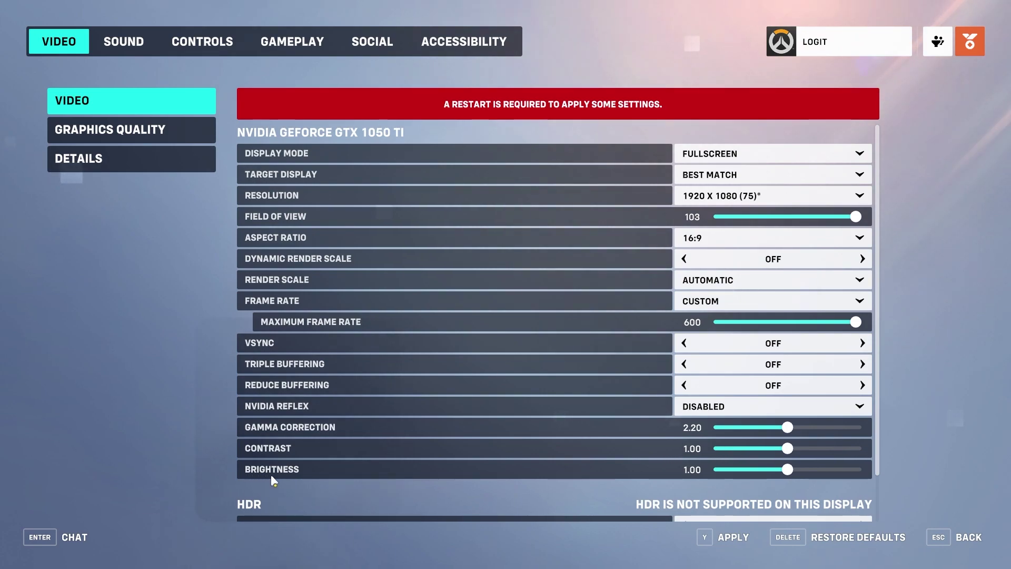
pyautogui.scroll(-2, 645, 471)
pyautogui.scroll(2, 643, 474)
# - Keep Graphics Quality at Low and Texture Filtering at LOW - 1X, then move to Details
pyautogui.click(89, 134)
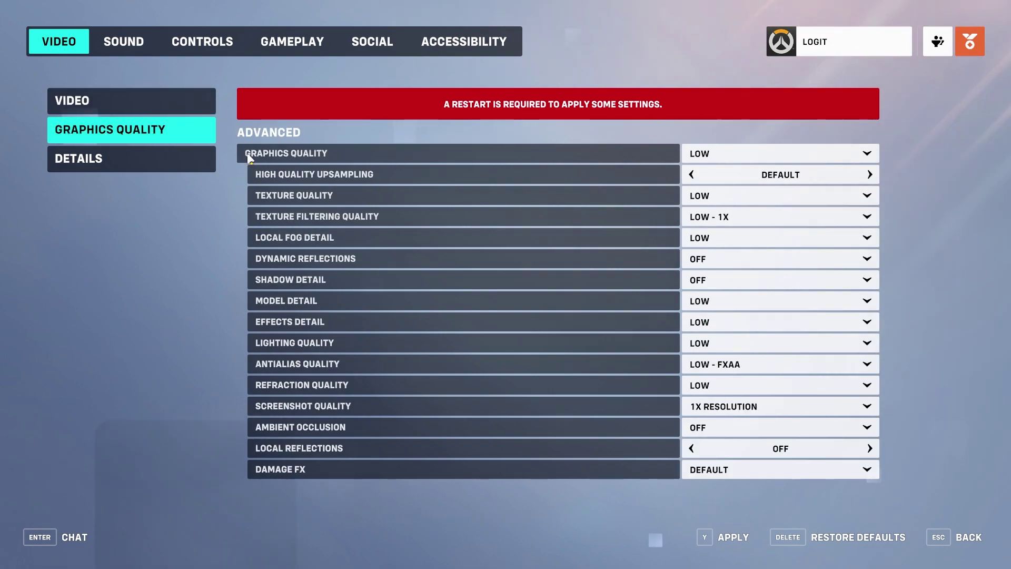
pyautogui.click(720, 157)
pyautogui.click(724, 174)
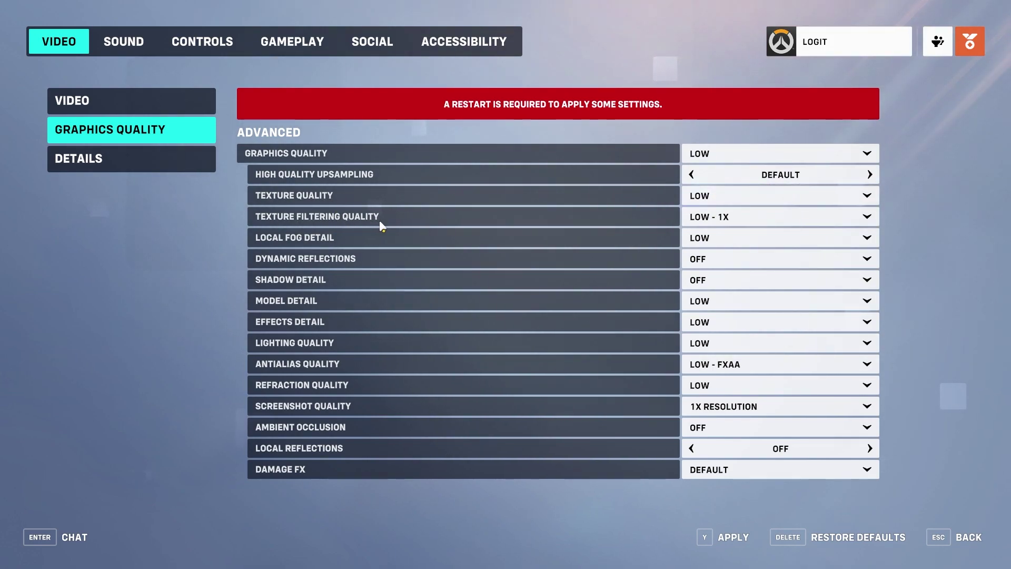
pyautogui.click(722, 217)
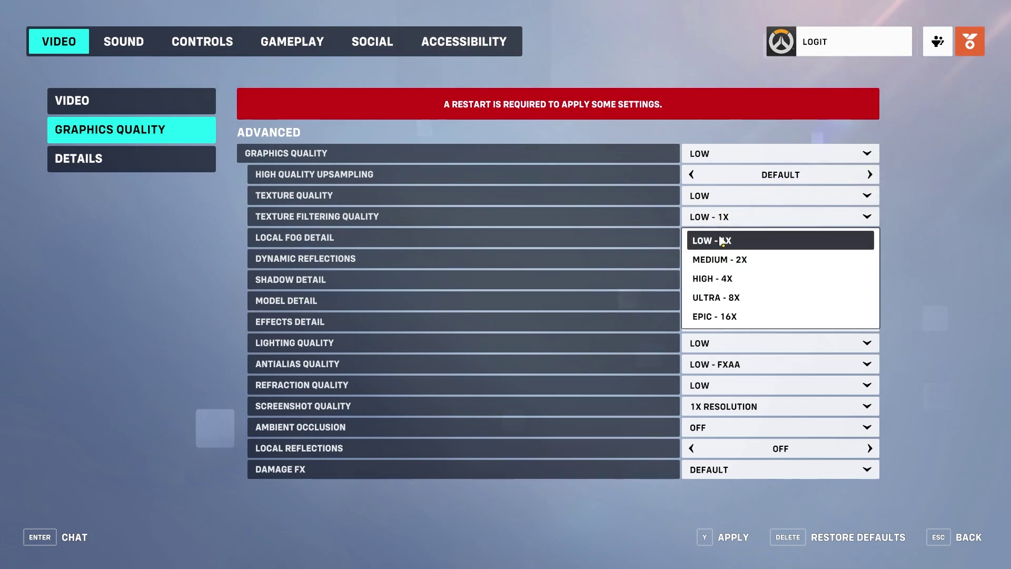
pyautogui.click(723, 241)
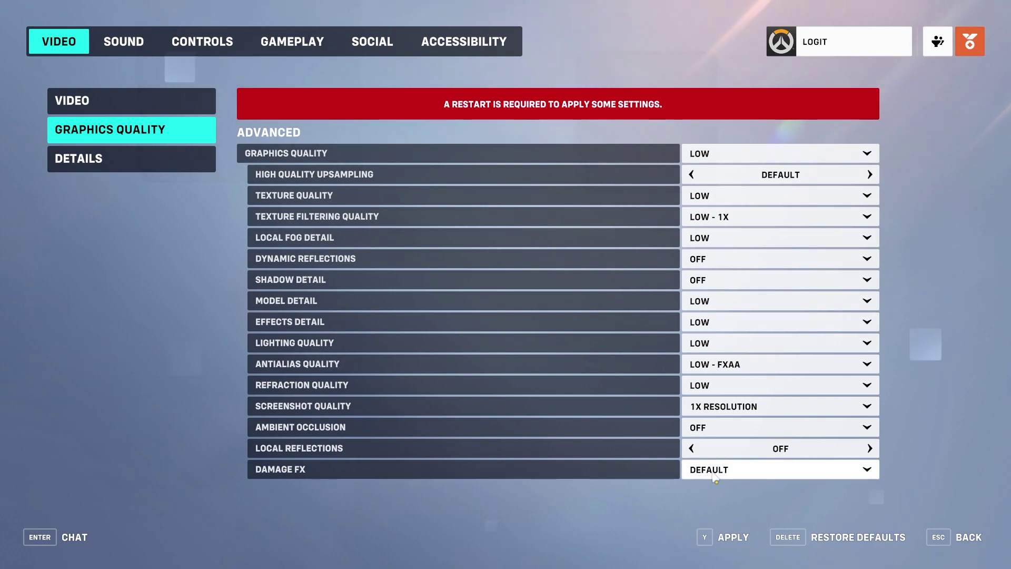
pyautogui.click(100, 163)
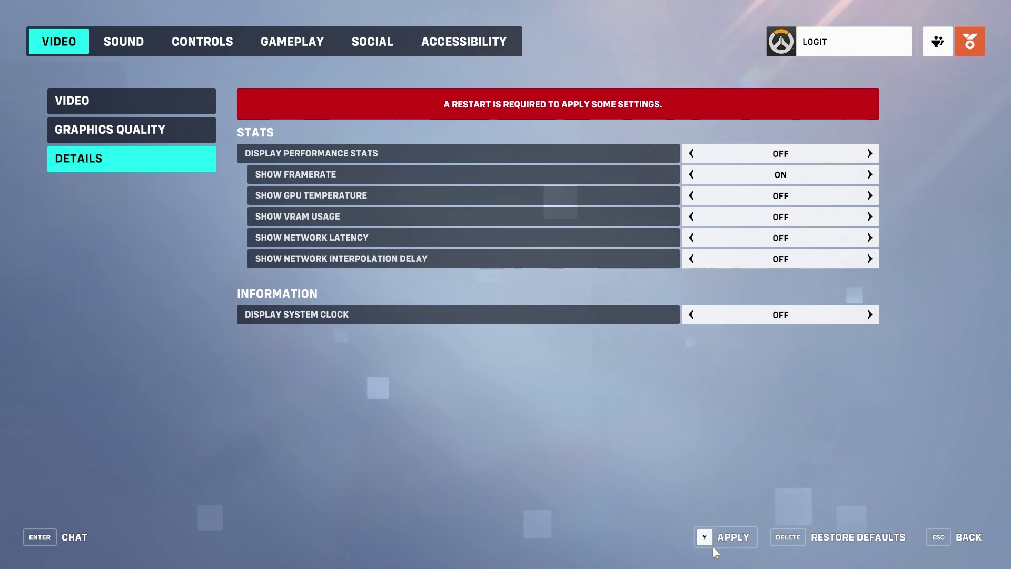
# - Apply the video settings, back out to the main screen, and exit the game
pyautogui.click(733, 538)
pyautogui.click(969, 538)
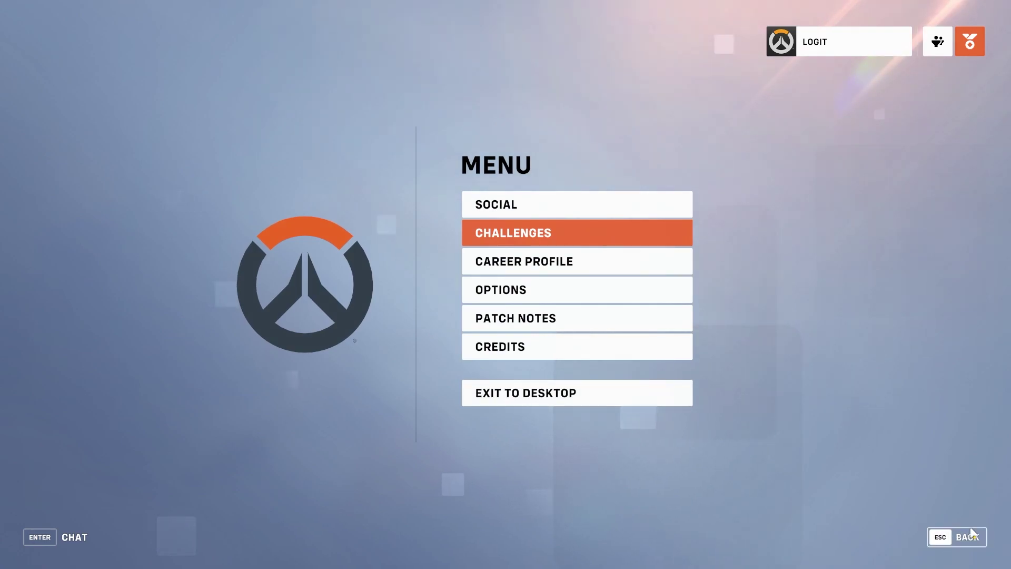
pyautogui.click(964, 540)
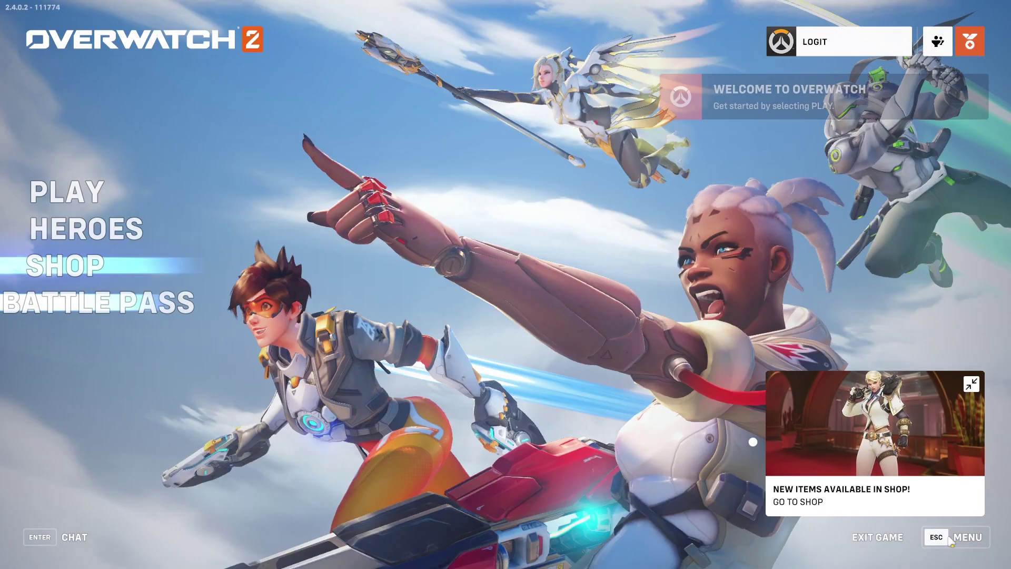
pyautogui.click(883, 540)
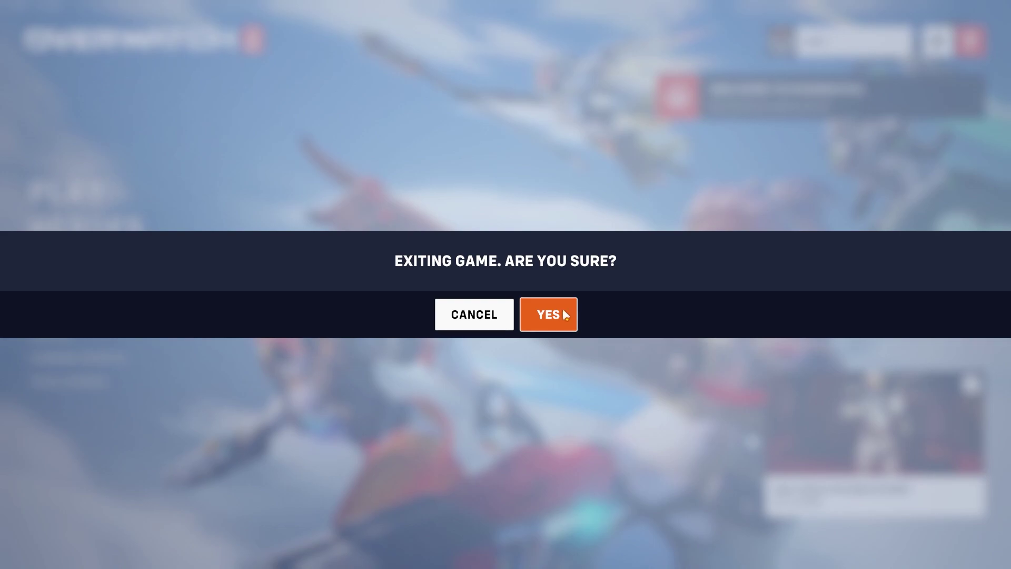
pyautogui.click(542, 316)
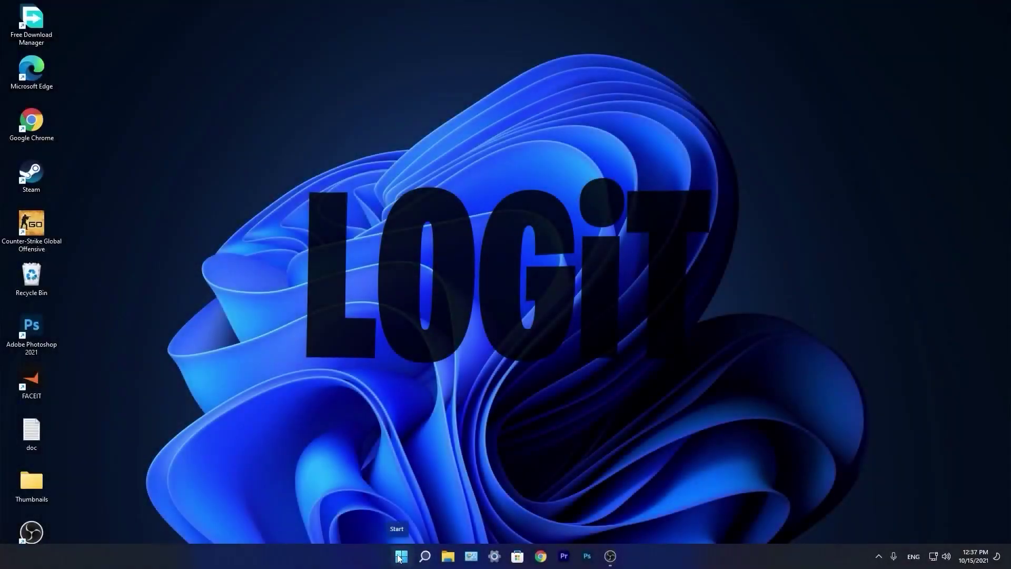
# - Open Windows Settings from the Start menu and go to the System page
pyautogui.click(400, 557)
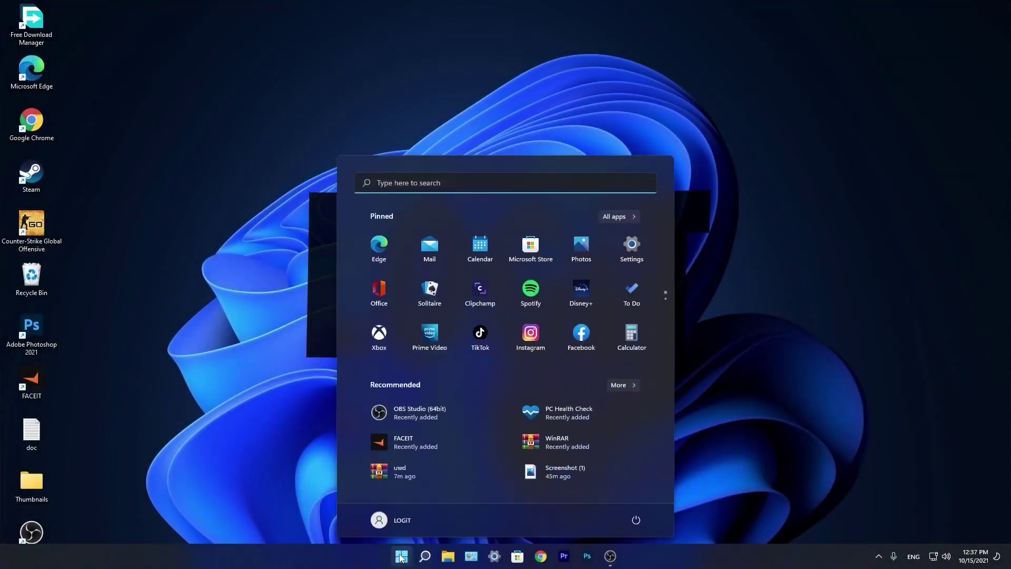
pyautogui.click(642, 244)
pyautogui.click(217, 356)
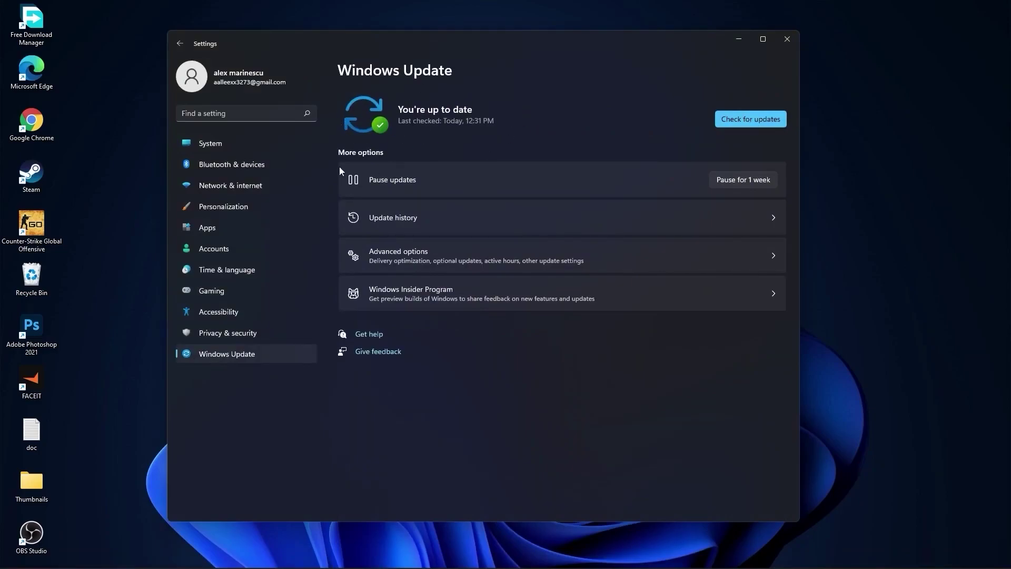
pyautogui.click(226, 145)
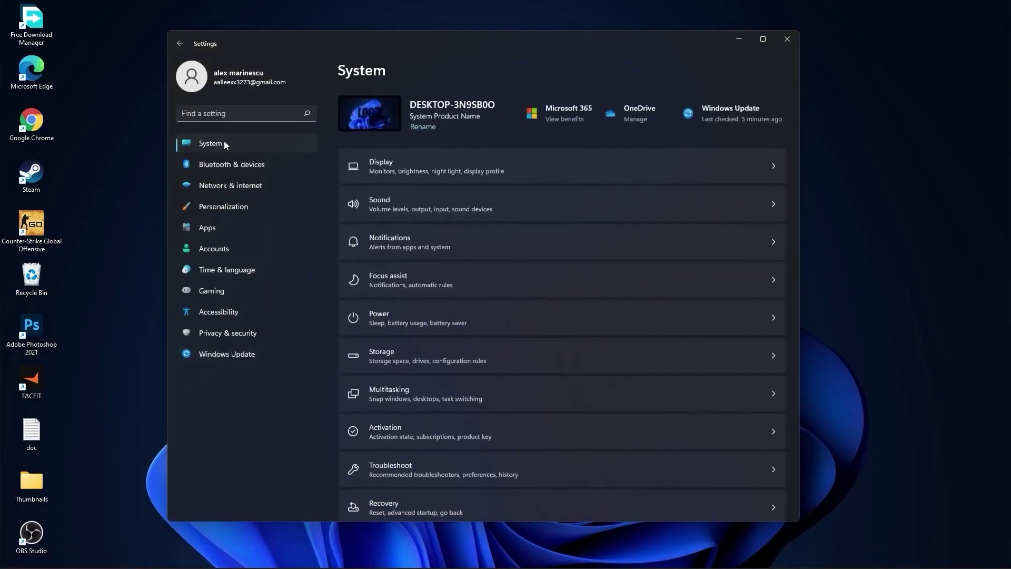
# - Leave the Advanced display refresh rate at 74.97 Hz, then return to System
pyautogui.click(396, 162)
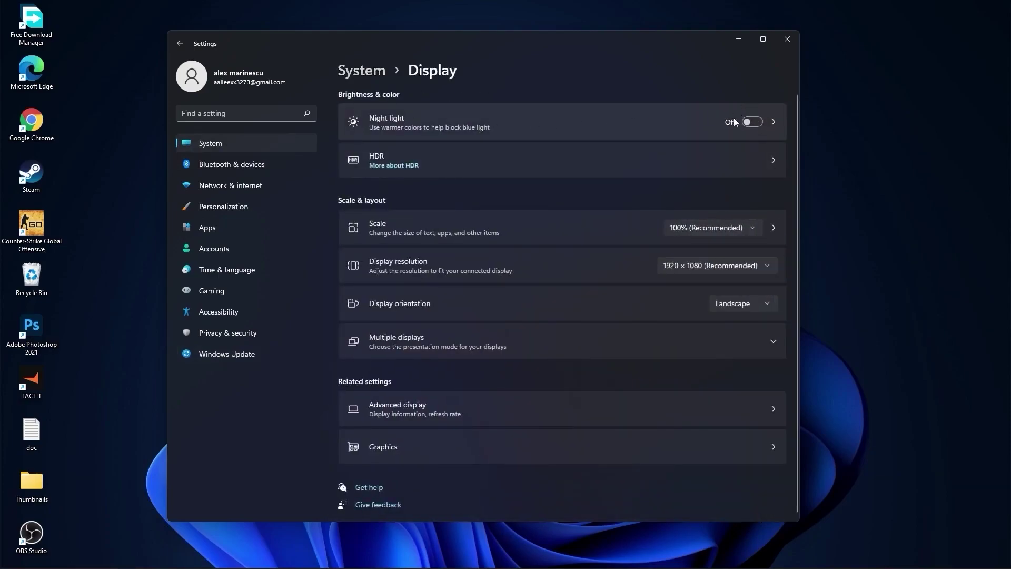
pyautogui.click(399, 409)
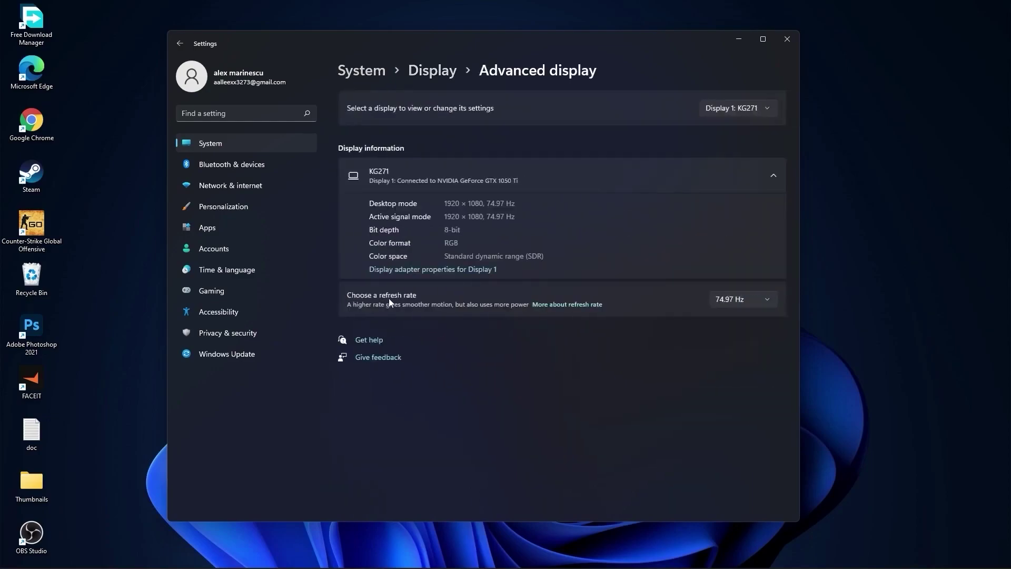
pyautogui.click(747, 300)
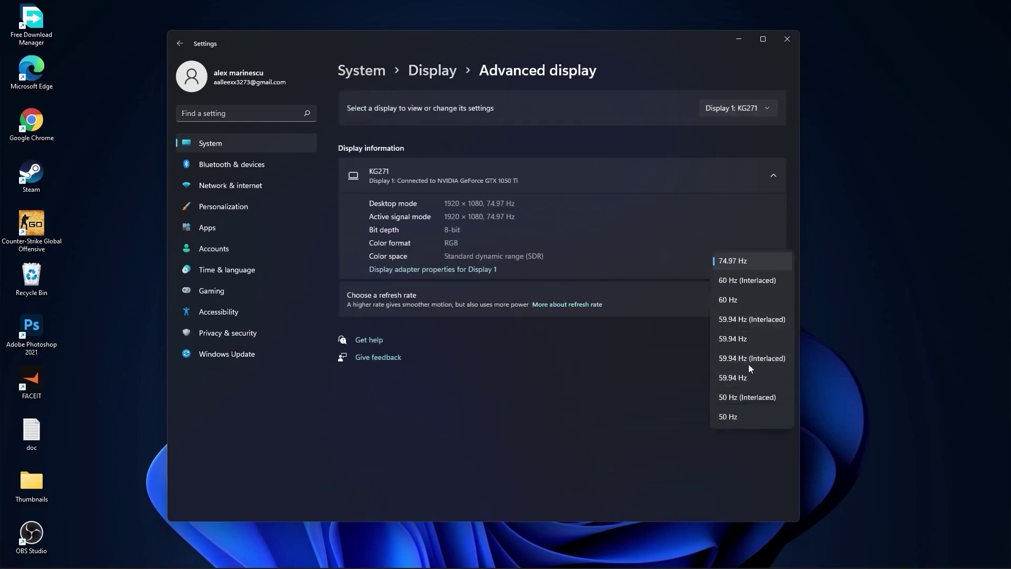
pyautogui.click(732, 263)
pyautogui.click(358, 72)
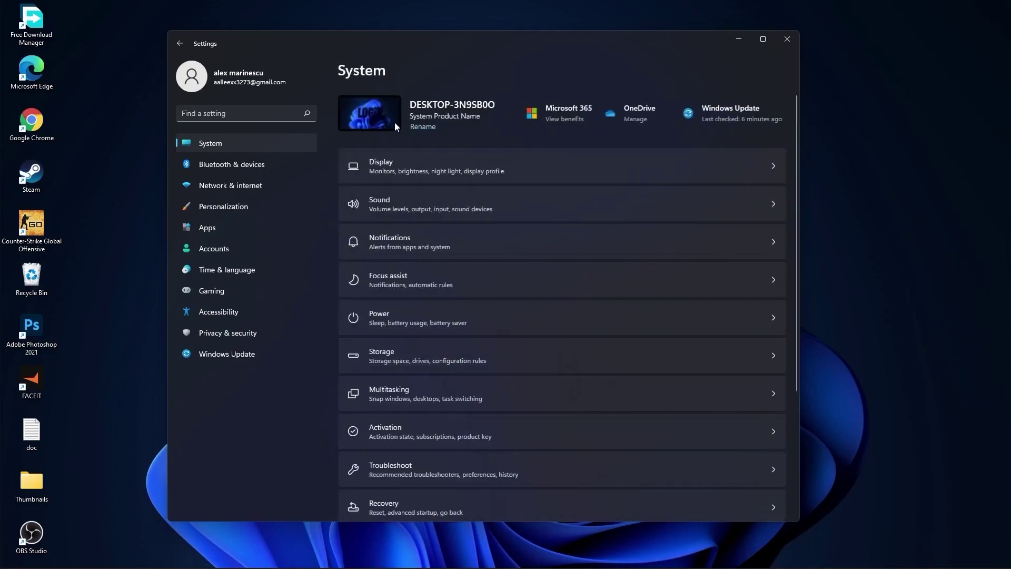
pyautogui.click(394, 243)
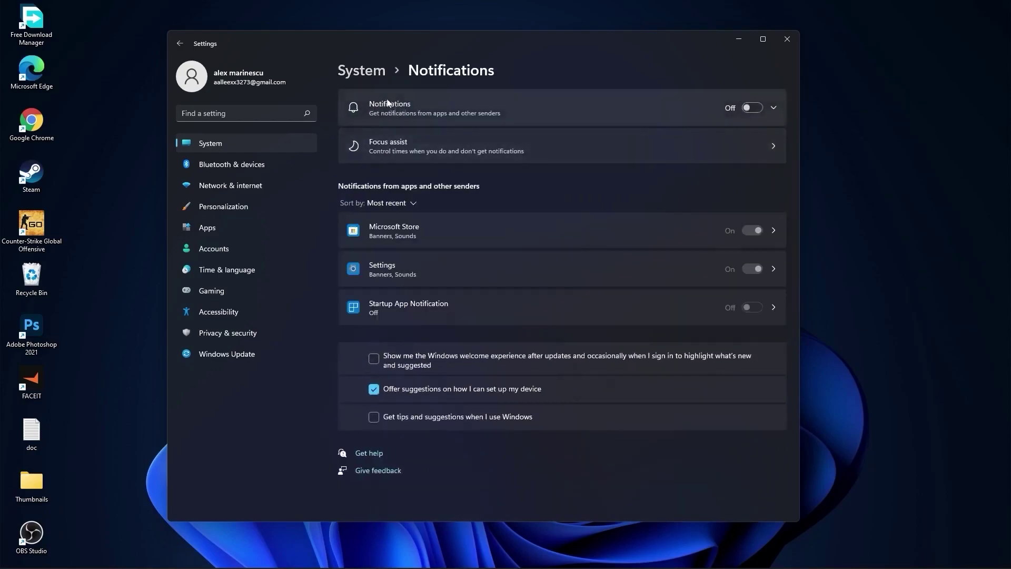
pyautogui.click(362, 71)
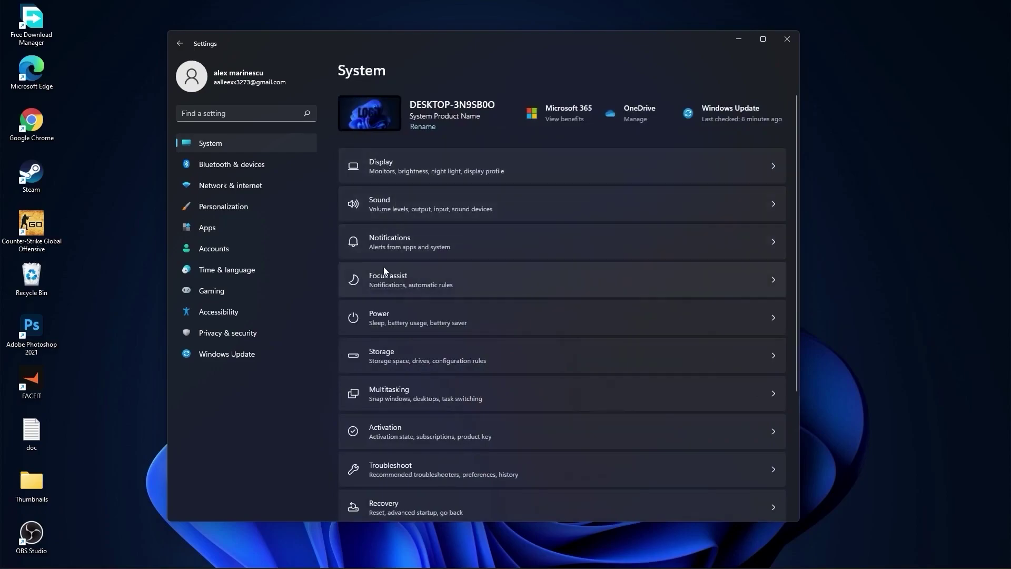
pyautogui.click(389, 283)
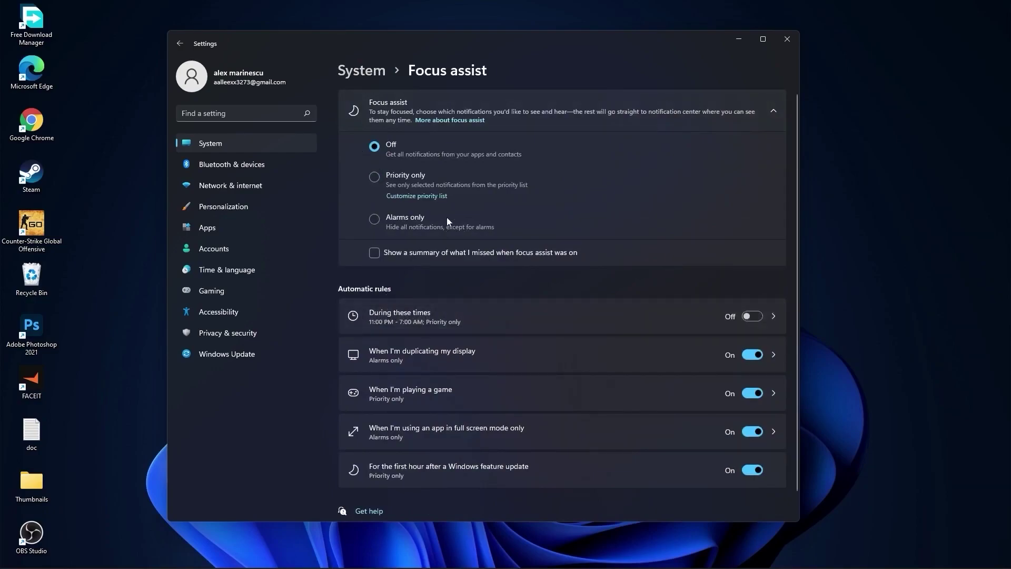
pyautogui.click(371, 78)
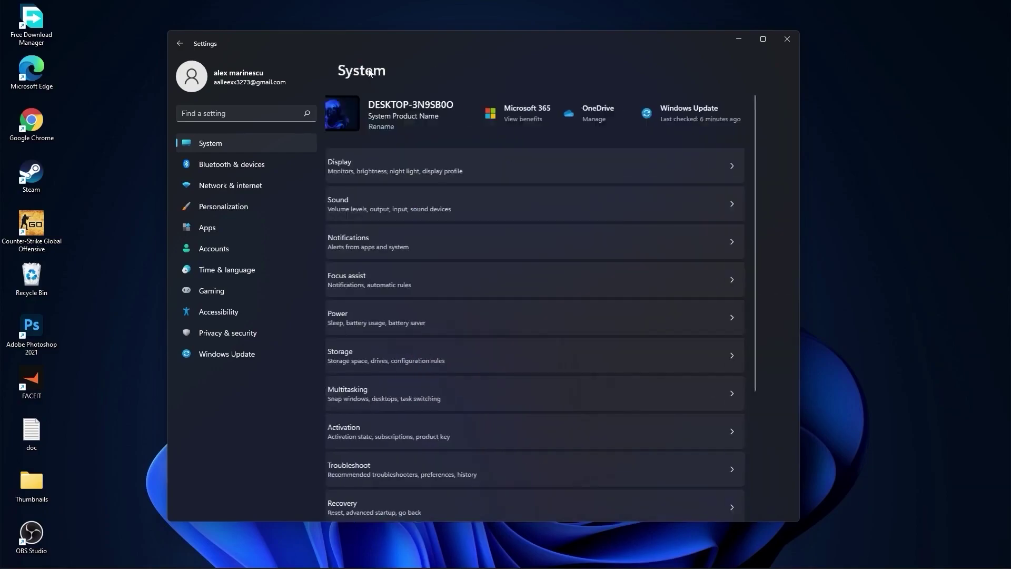
pyautogui.click(391, 322)
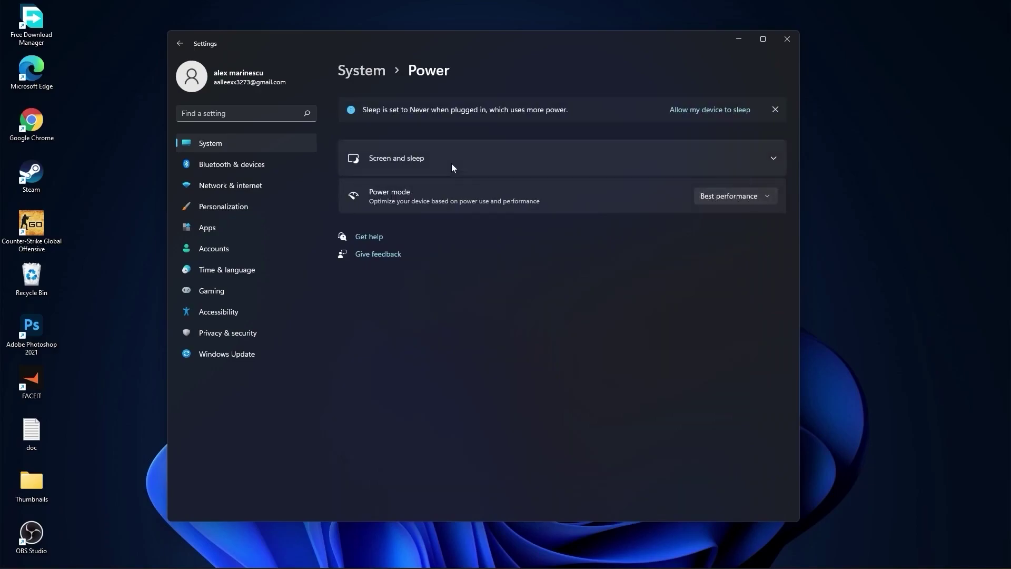
pyautogui.click(357, 71)
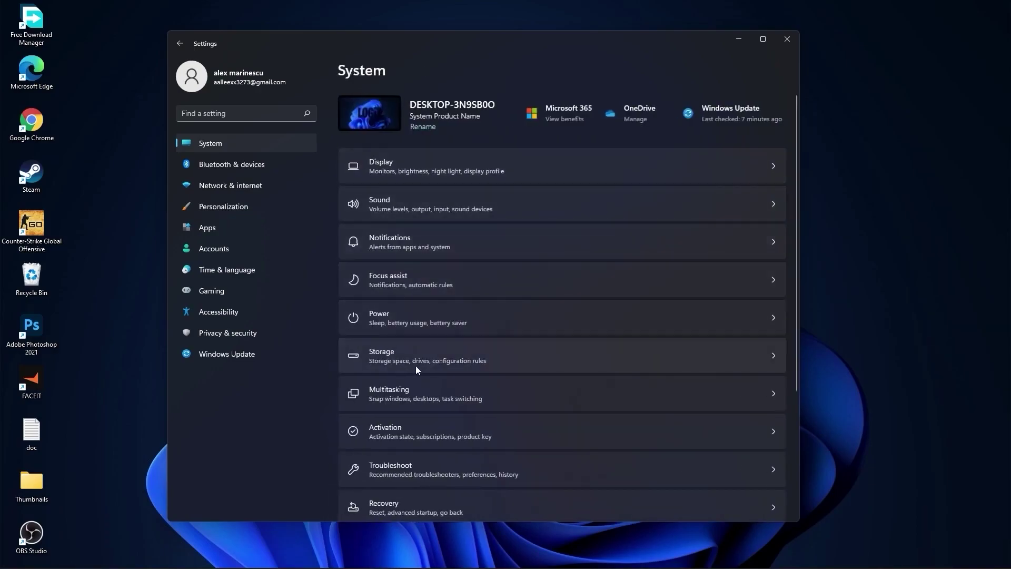
# - Clean up Downloads and Previous Windows installation(s) in Storage's Cleanup recommendations, deleting 45.3 GB
pyautogui.click(390, 354)
pyautogui.scroll(-3, 371, 369)
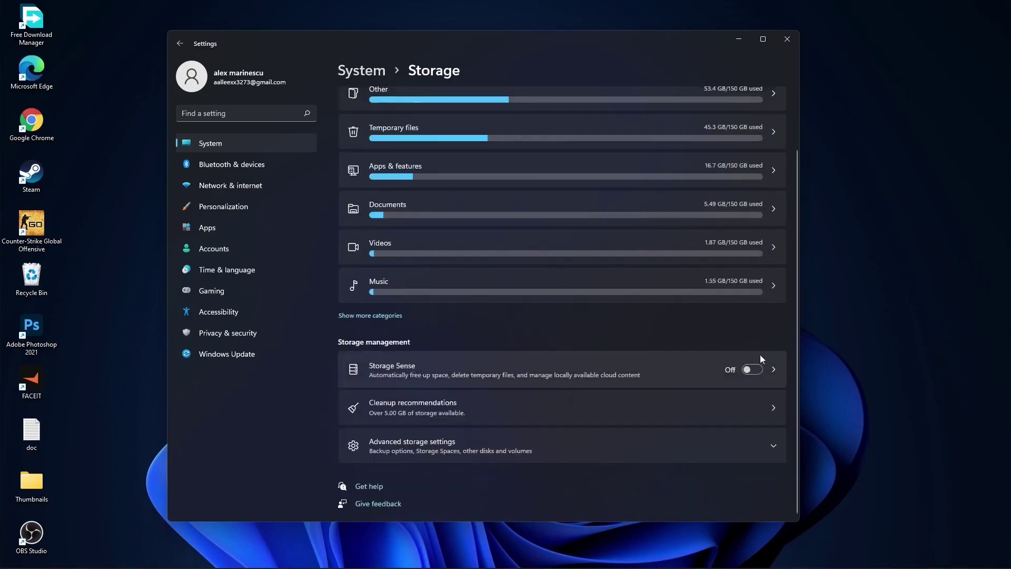
pyautogui.click(412, 403)
pyautogui.click(376, 151)
pyautogui.click(377, 195)
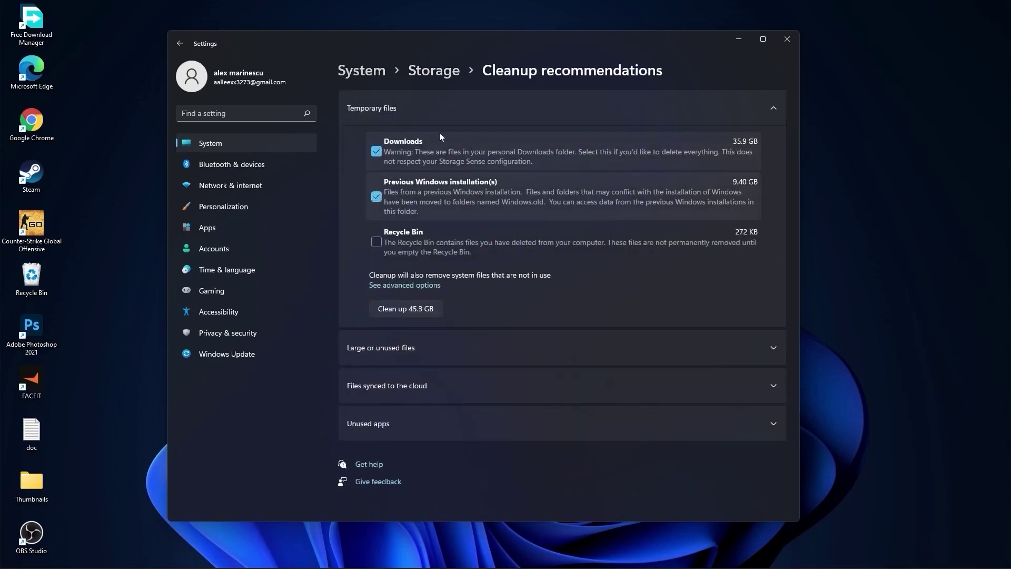
pyautogui.click(406, 309)
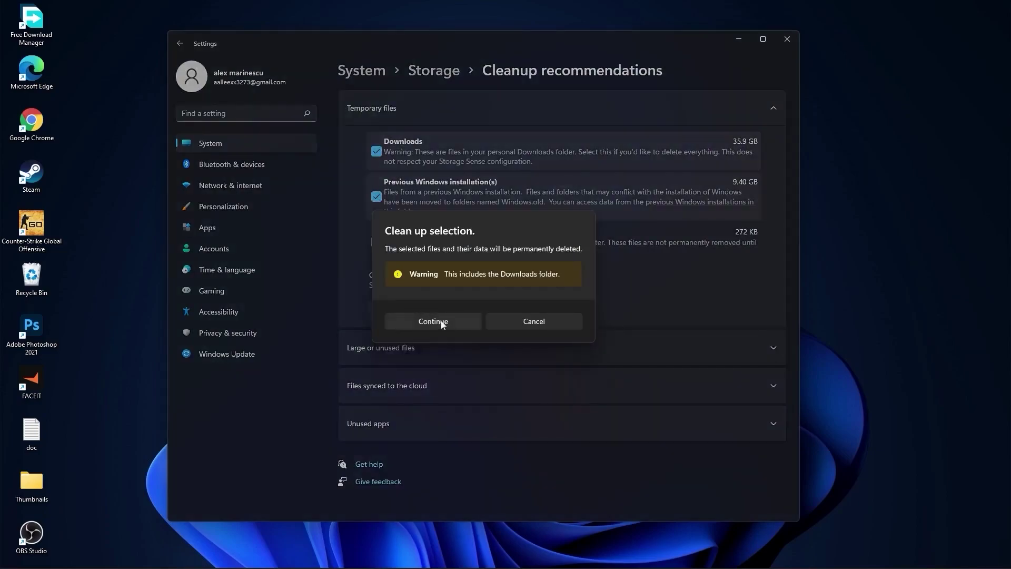
pyautogui.click(442, 322)
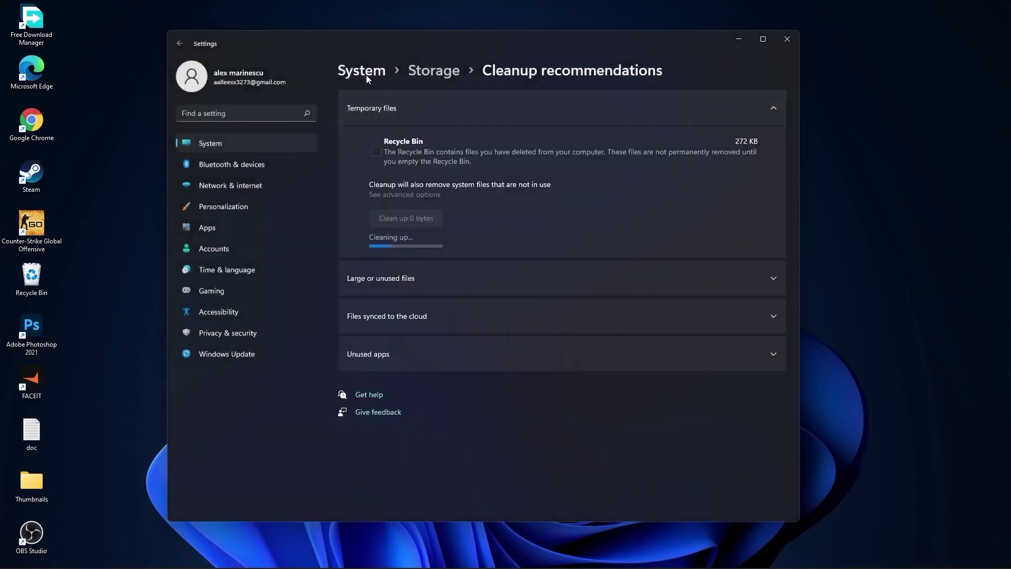
pyautogui.click(360, 75)
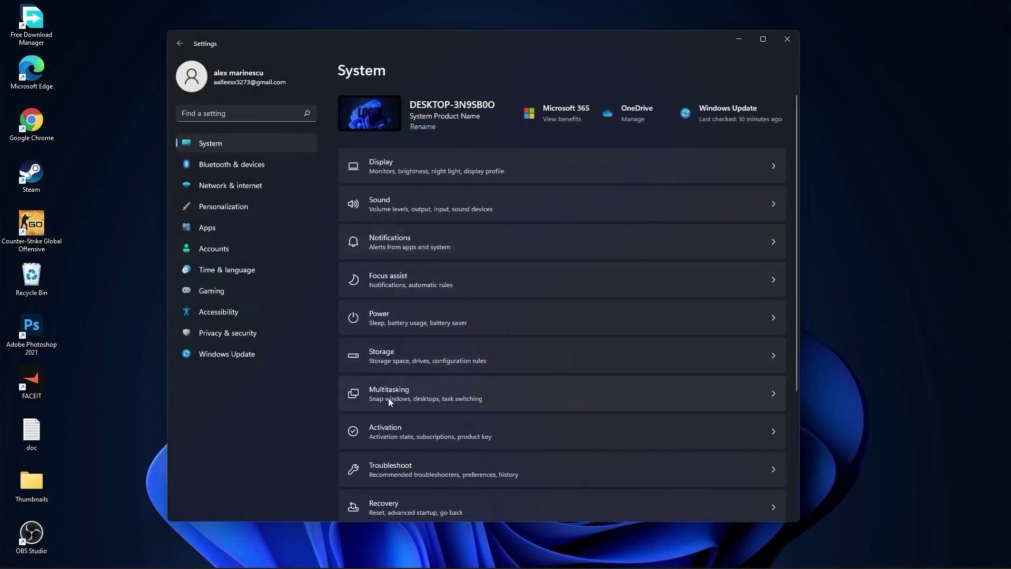
# - Check that snapping in Multitasking and Remote Desktop are turned off
pyautogui.click(403, 391)
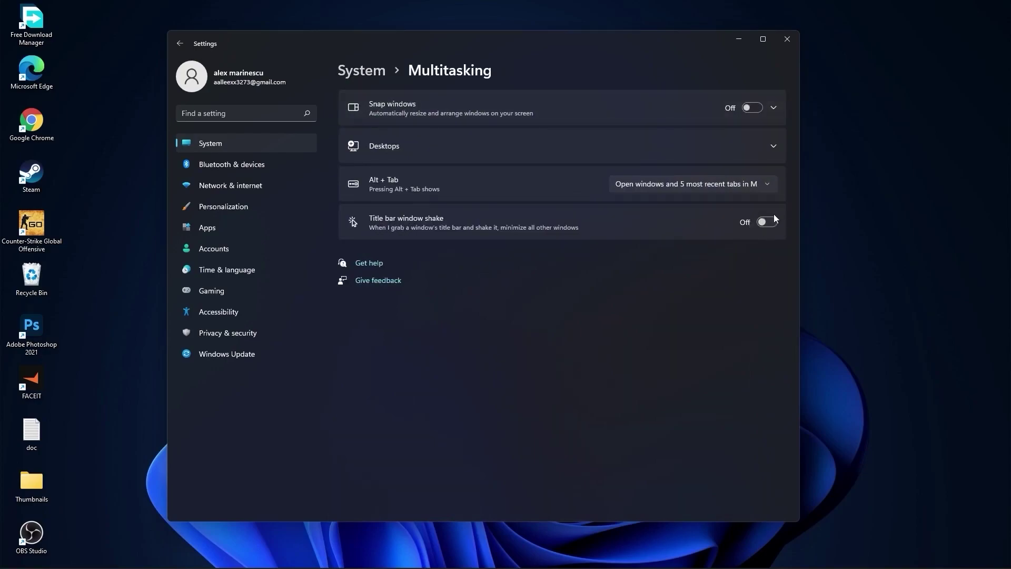
pyautogui.click(363, 78)
pyautogui.scroll(-5, 546, 357)
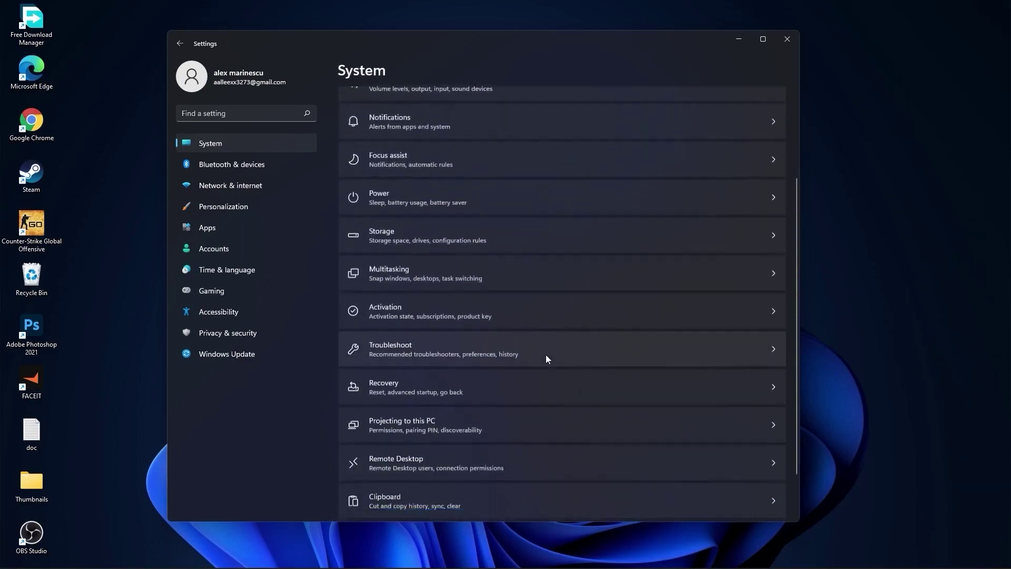
pyautogui.click(406, 411)
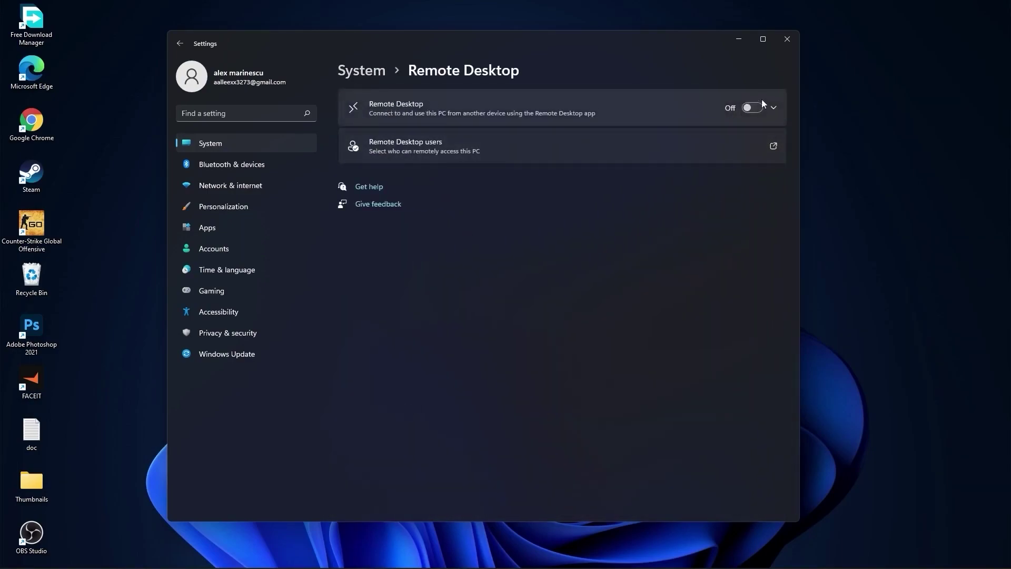
pyautogui.click(361, 71)
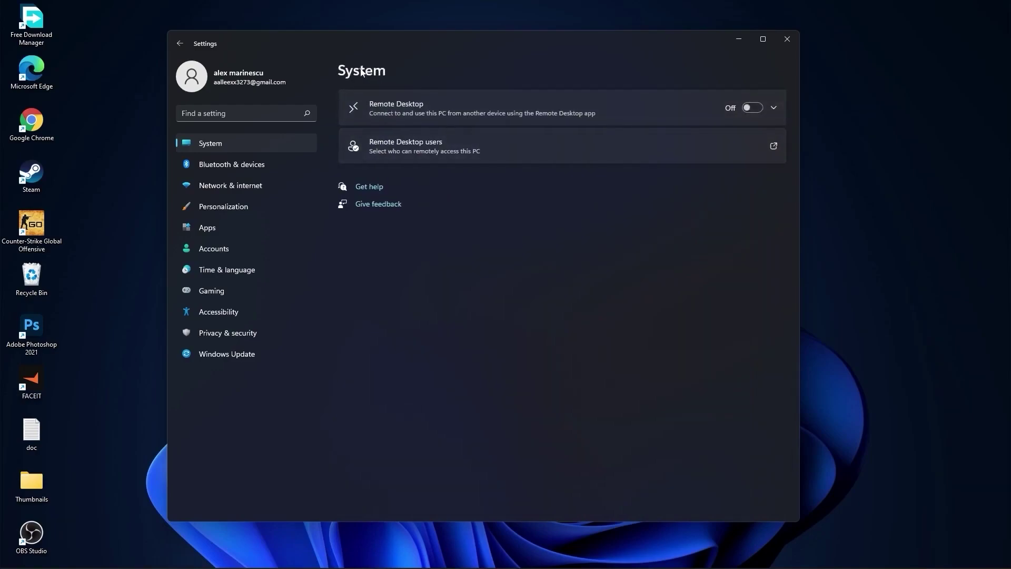
# - Check that clipboard history is off, then go to Personalization
pyautogui.scroll(-5, 551, 369)
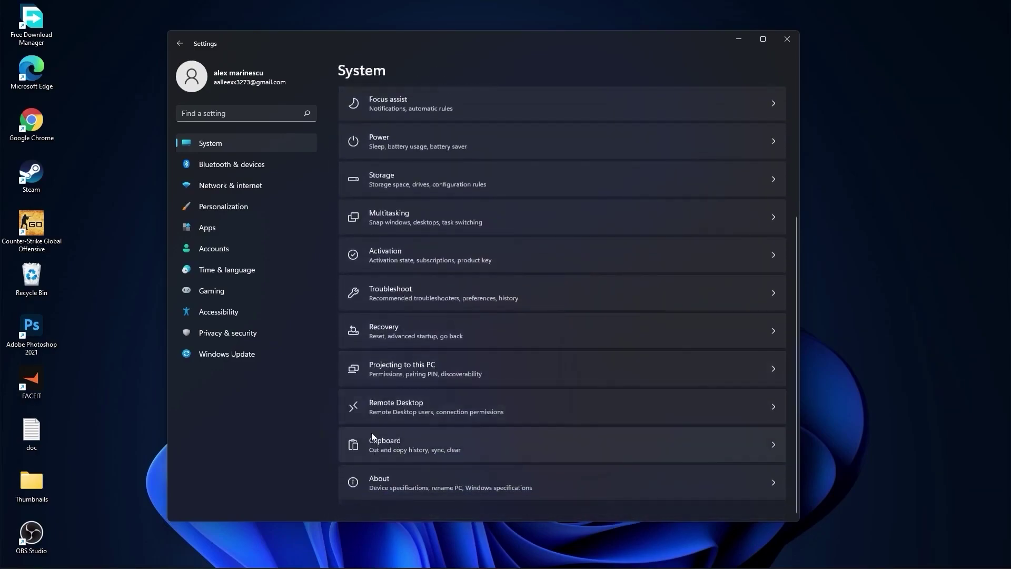
pyautogui.click(392, 448)
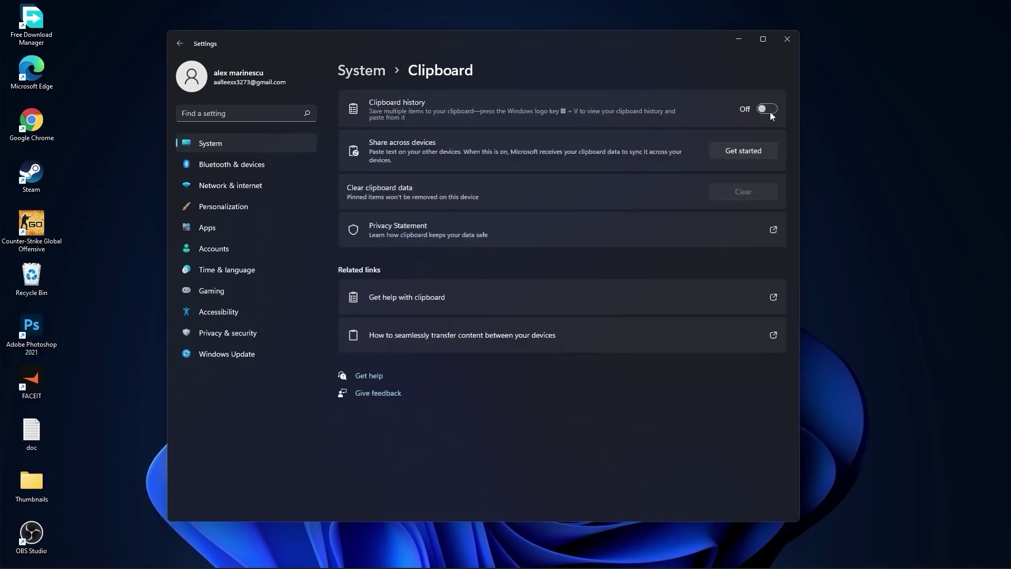
pyautogui.click(367, 72)
pyautogui.click(206, 209)
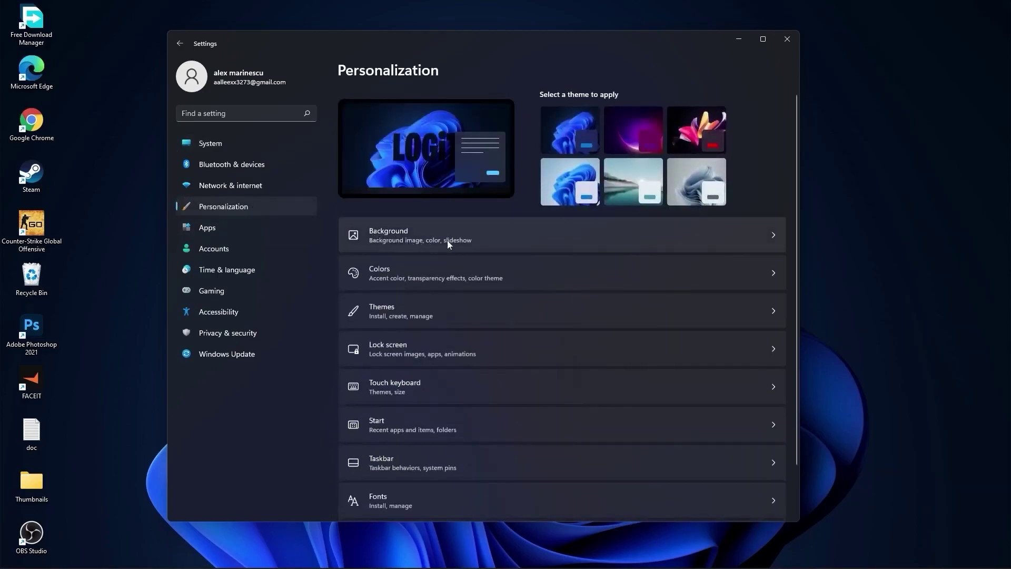
# - Choose Slideshow as the desktop background type
pyautogui.click(399, 234)
pyautogui.click(728, 215)
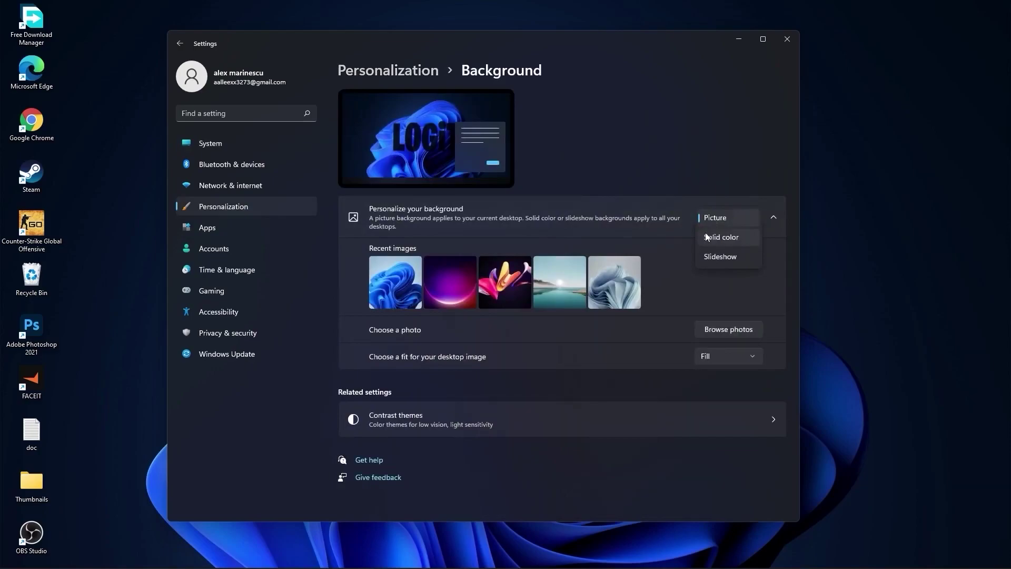
pyautogui.click(718, 257)
# - Show the installed apps list and the options menu for Adobe Photoshop 2021
pyautogui.click(224, 230)
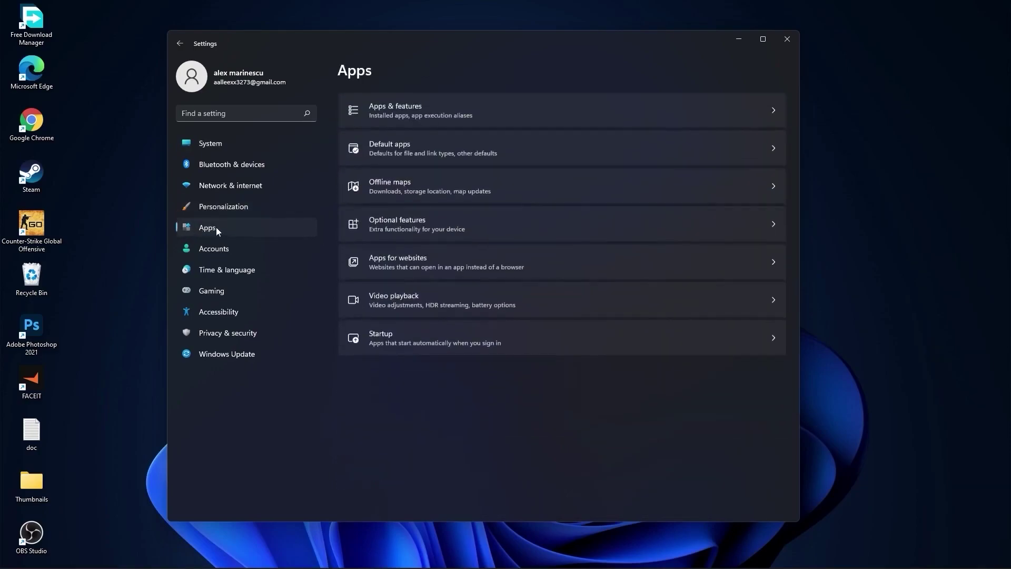
pyautogui.click(419, 109)
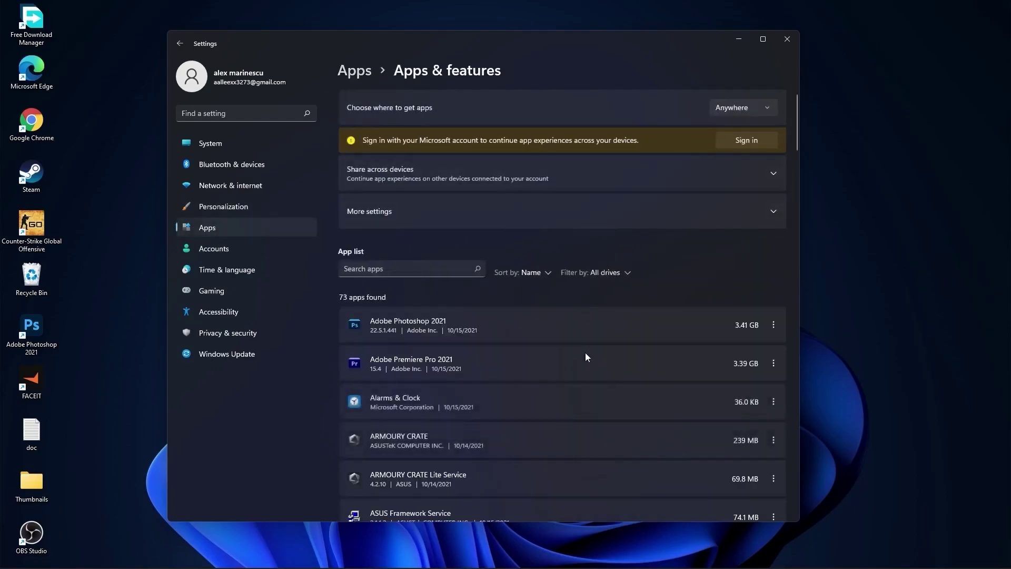
pyautogui.scroll(-4, 587, 355)
pyautogui.scroll(2, 622, 353)
pyautogui.click(772, 324)
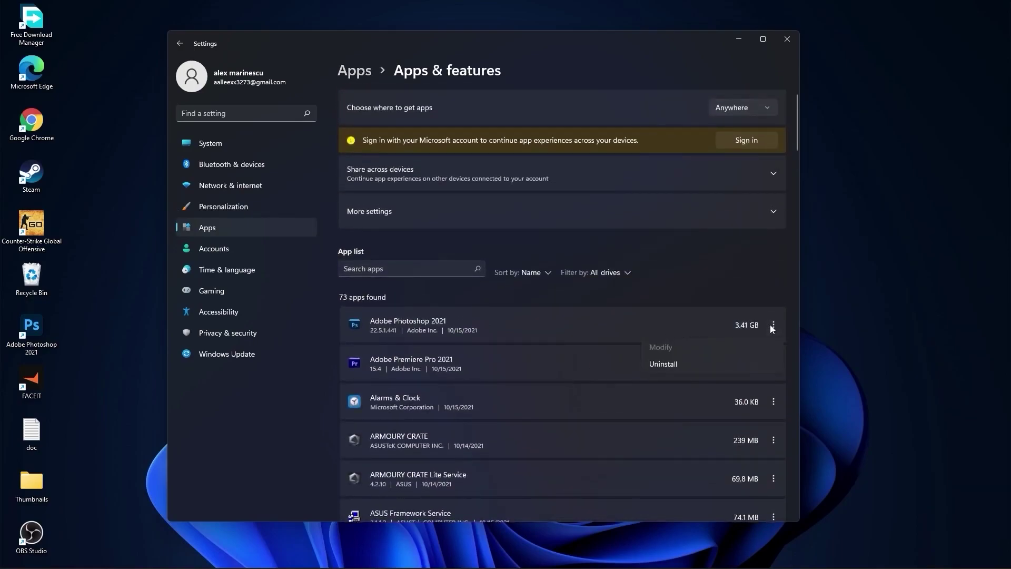
# - Leave Photoshop installed and turn off opening Xbox Game Bar with a controller
pyautogui.click(211, 293)
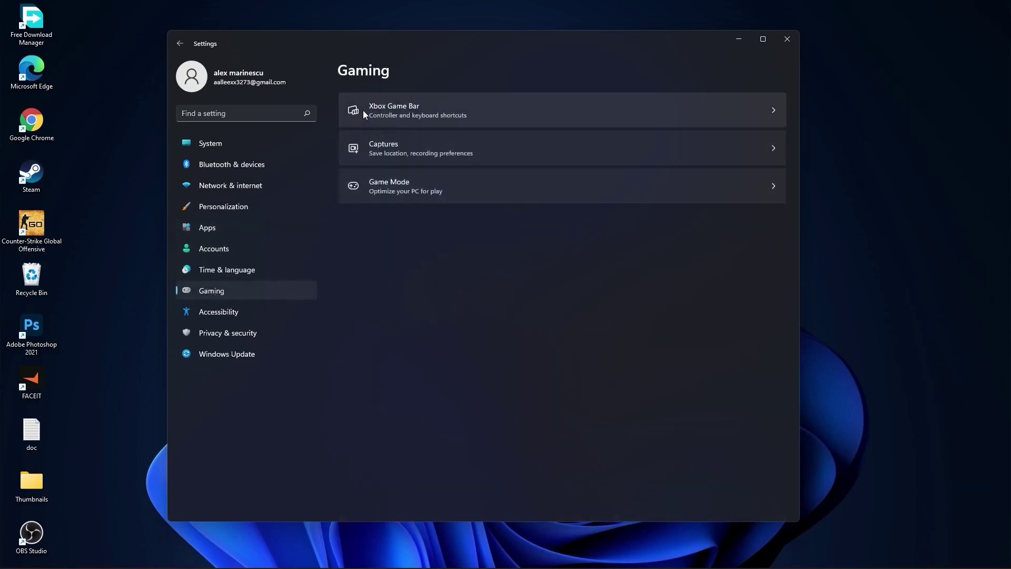
pyautogui.click(429, 105)
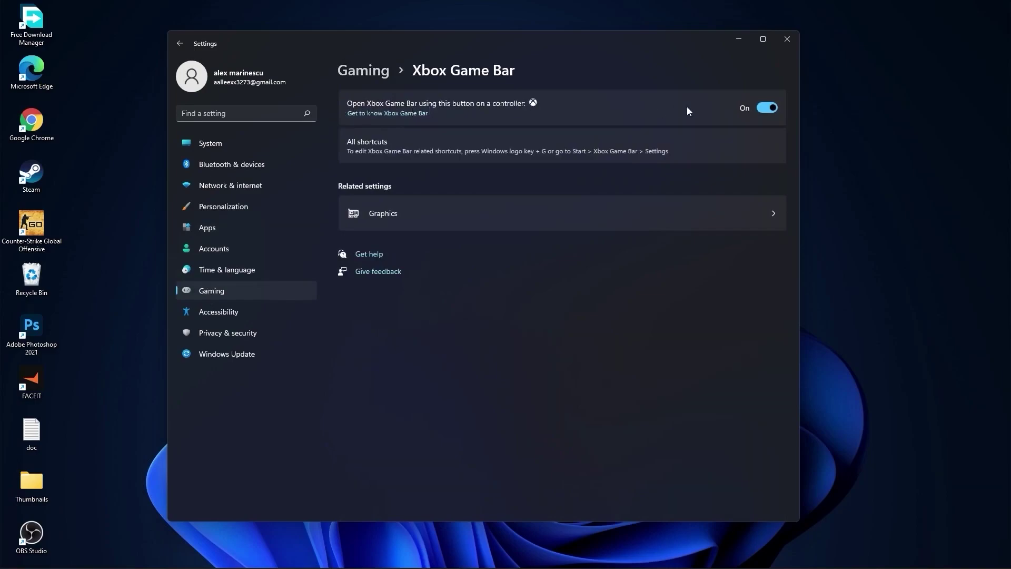
pyautogui.click(766, 108)
pyautogui.click(767, 108)
pyautogui.click(368, 70)
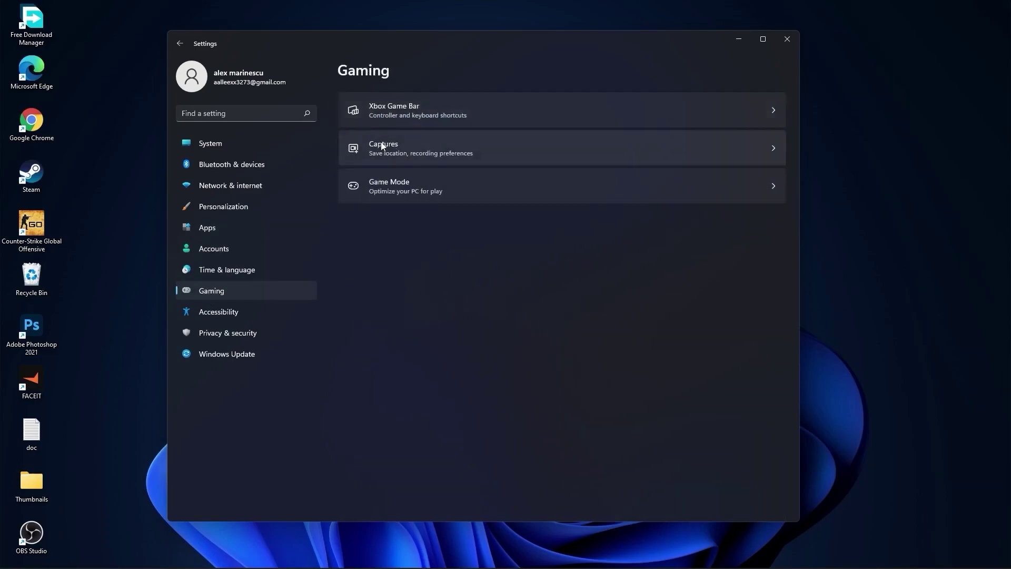
# - Turn off Record what happened and game audio capture in Captures
pyautogui.click(396, 146)
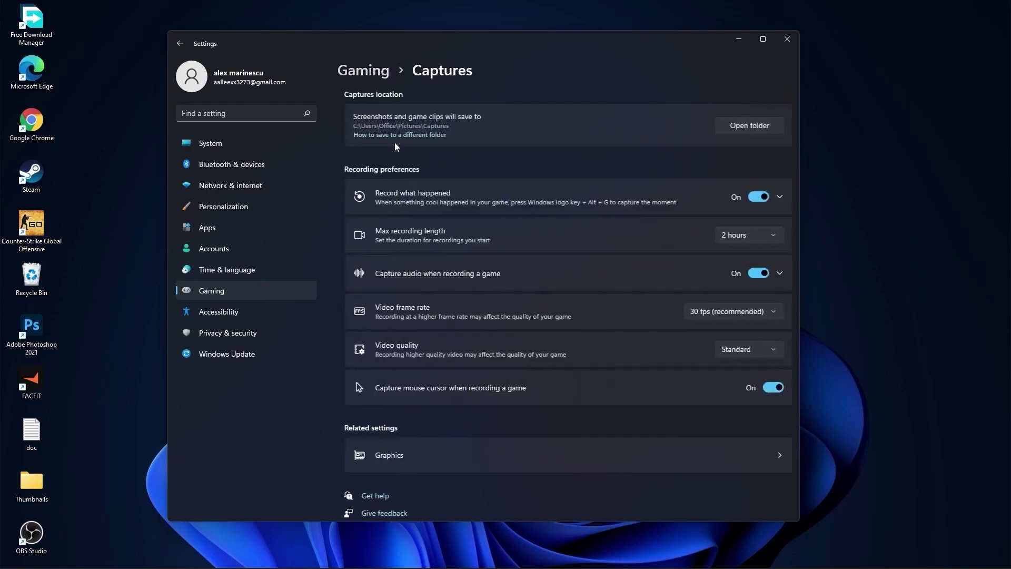
pyautogui.click(754, 197)
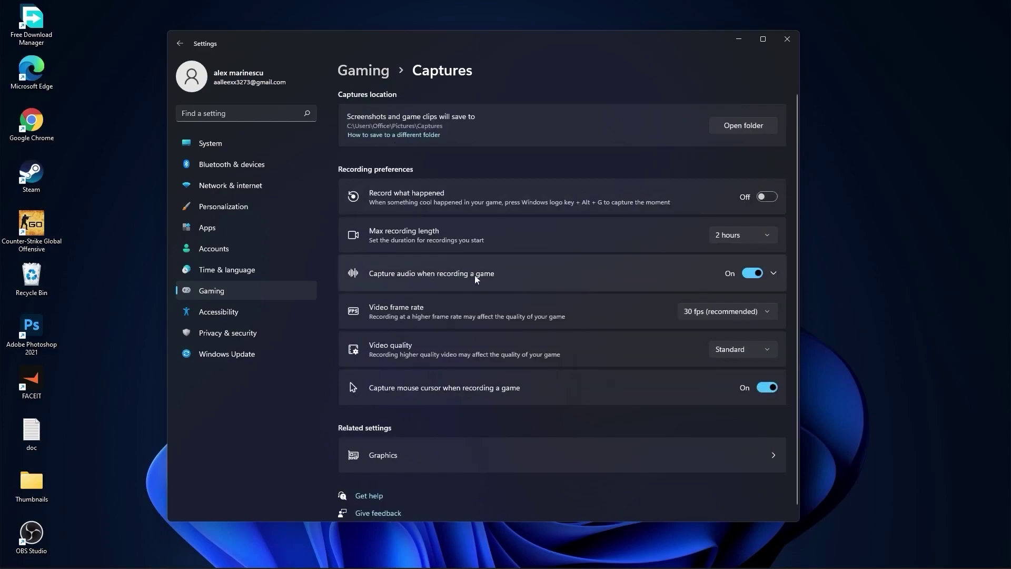
pyautogui.click(773, 272)
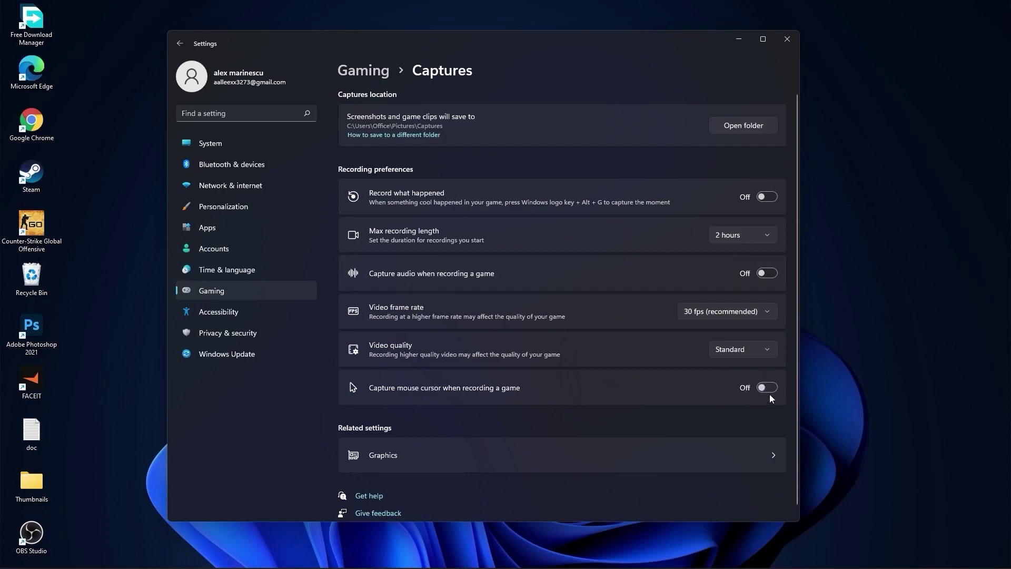
pyautogui.click(368, 73)
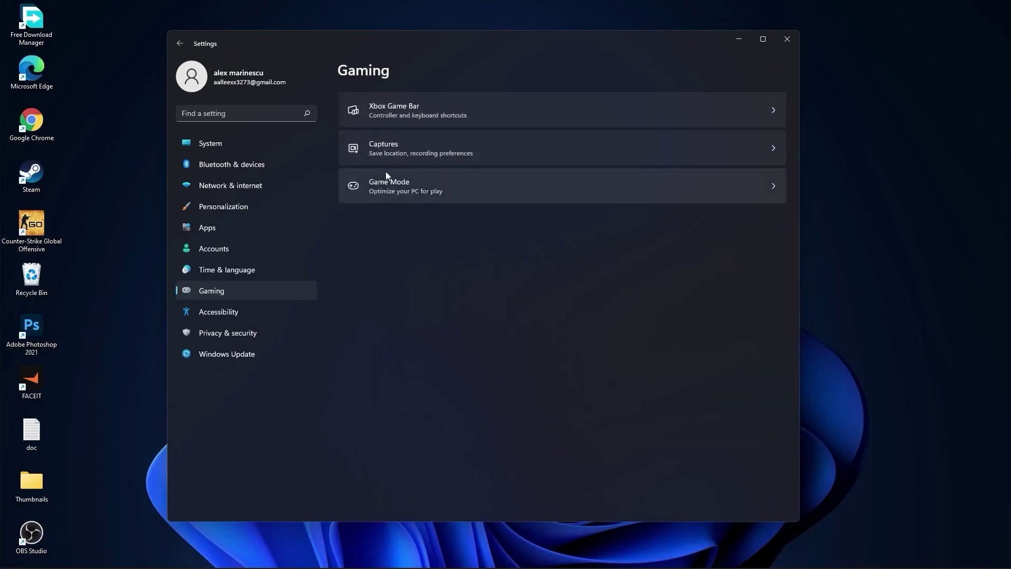
# - Confirm Game Mode is on, then go to Privacy & security
pyautogui.click(399, 184)
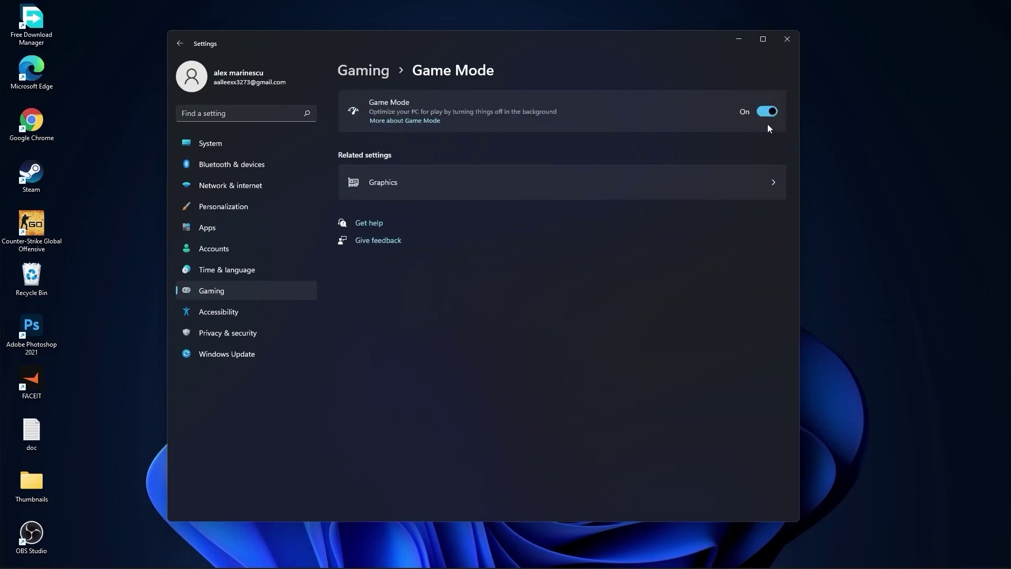
pyautogui.click(364, 70)
pyautogui.click(195, 335)
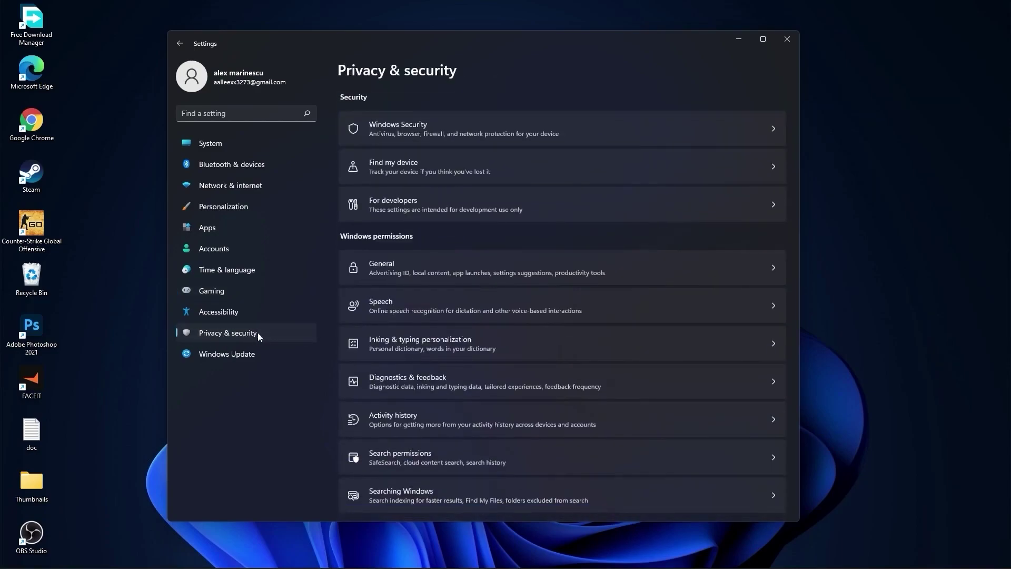
# - Review the General, Speech, Inking & typing, and Diagnostics & feedback privacy pages
pyautogui.click(411, 265)
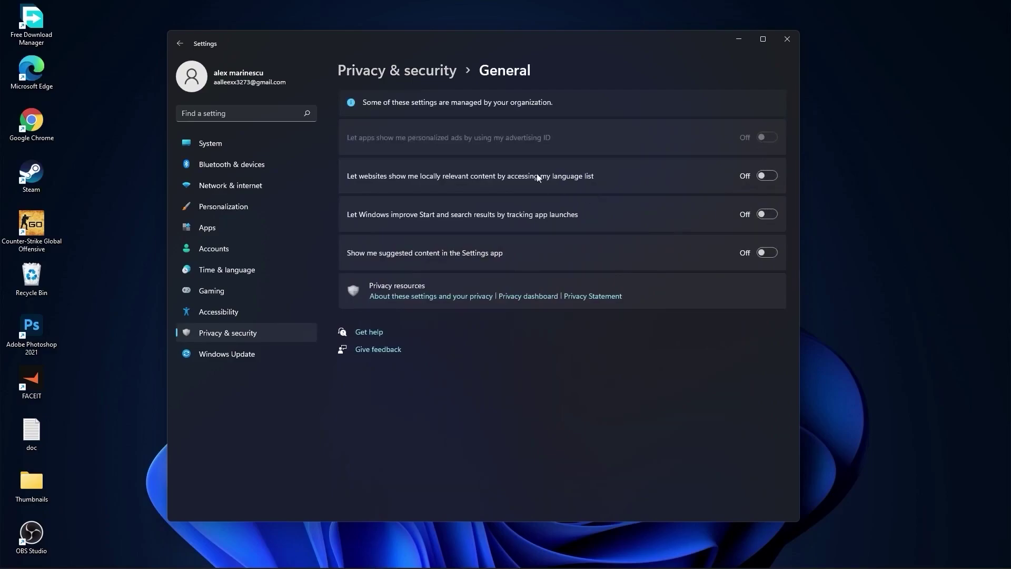
pyautogui.click(418, 74)
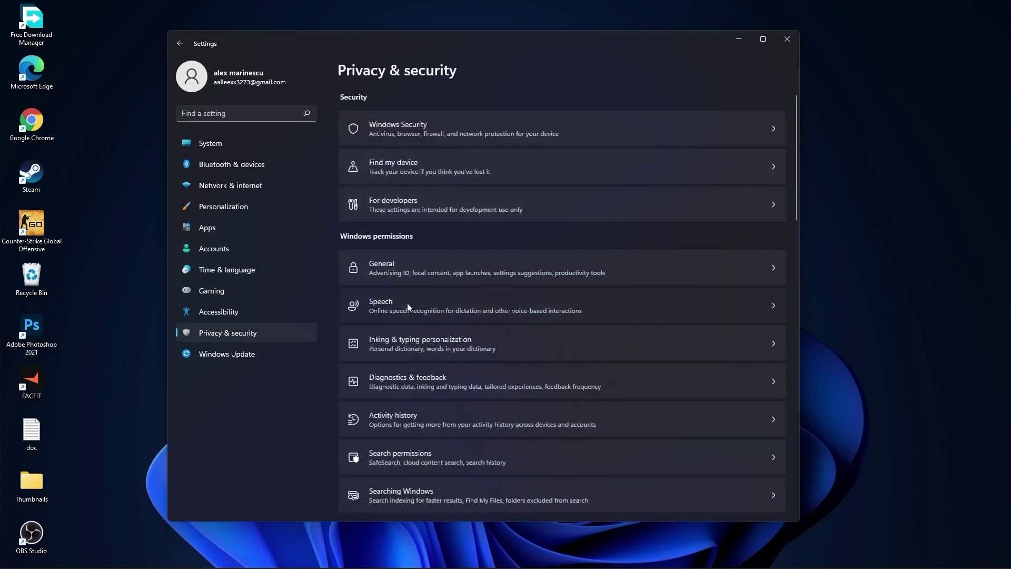
pyautogui.click(408, 305)
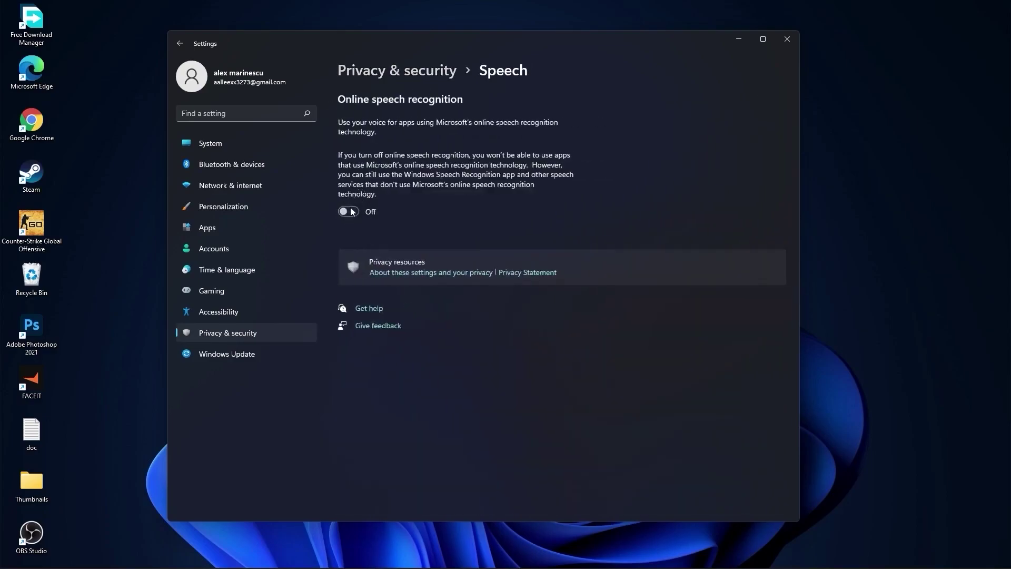
pyautogui.click(414, 72)
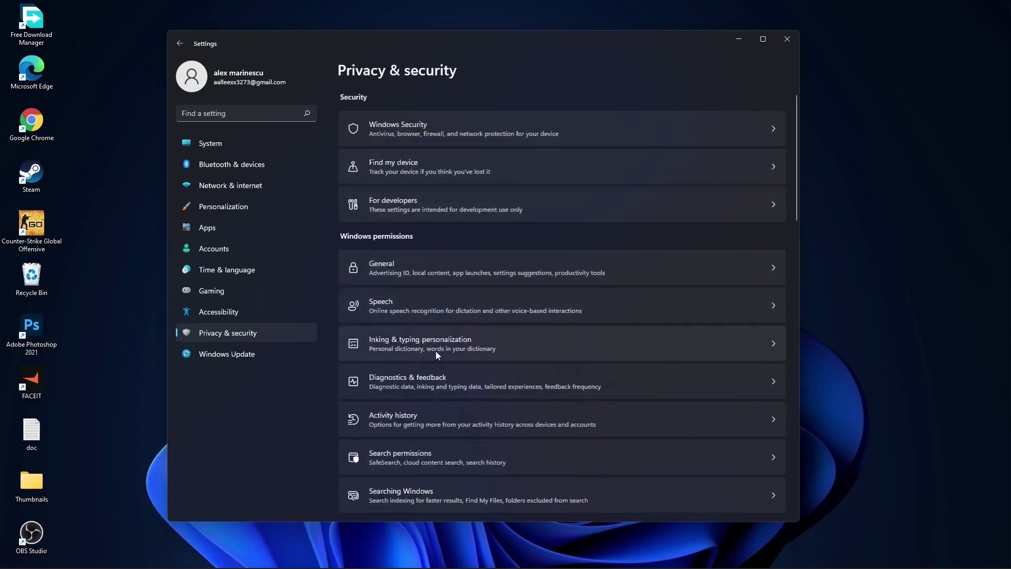
pyautogui.click(460, 345)
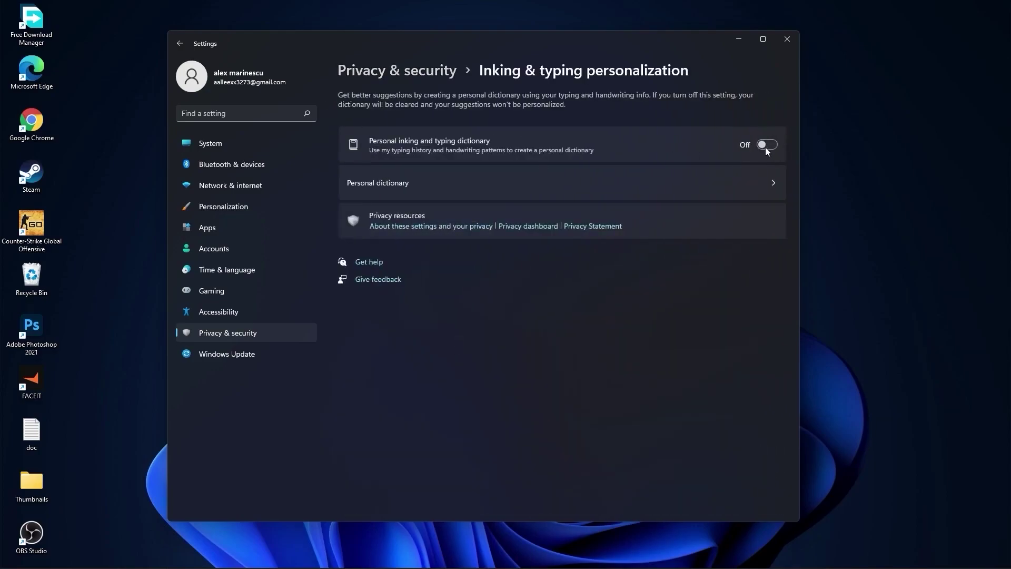
pyautogui.click(411, 71)
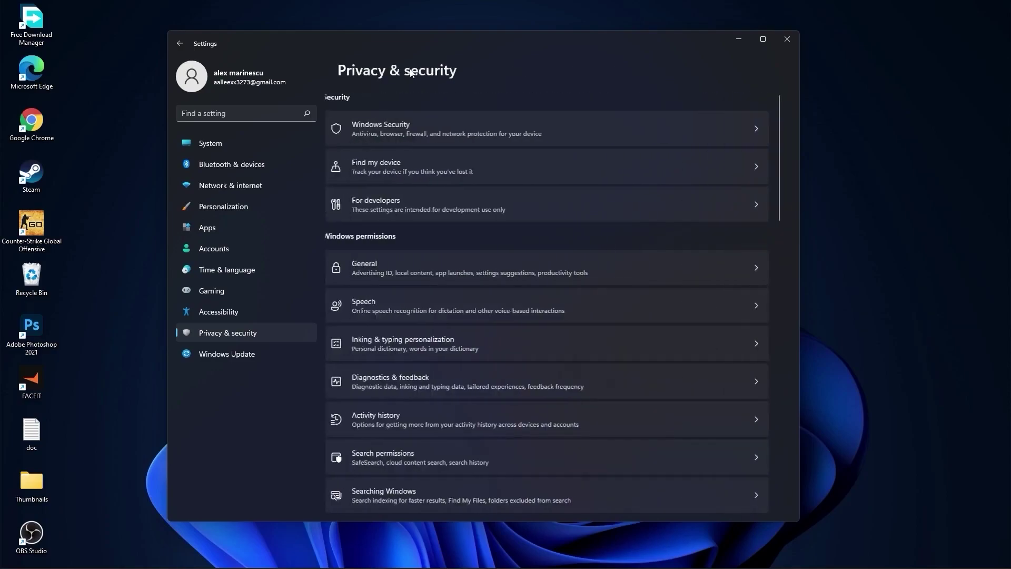
pyautogui.click(429, 384)
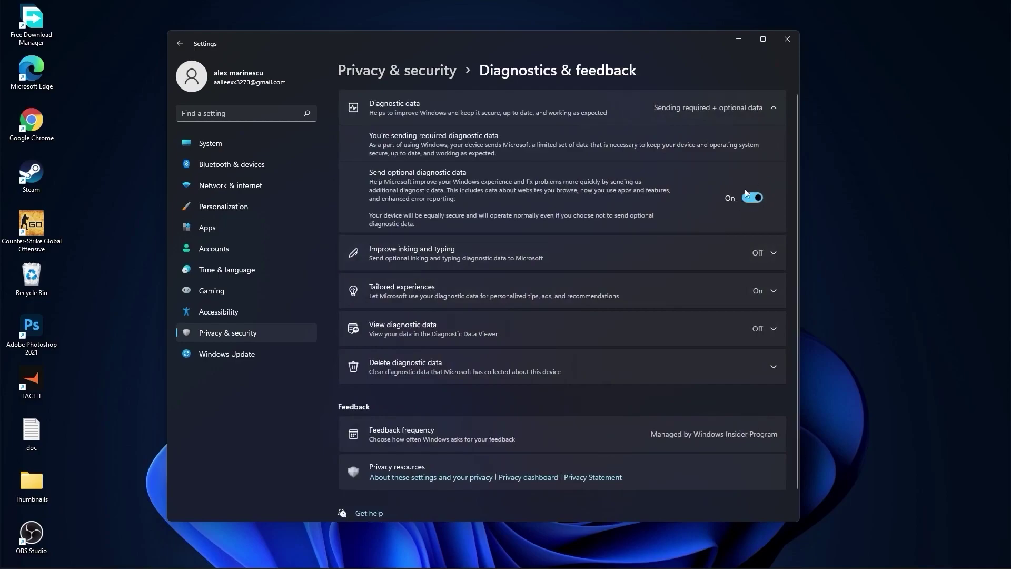
pyautogui.click(415, 72)
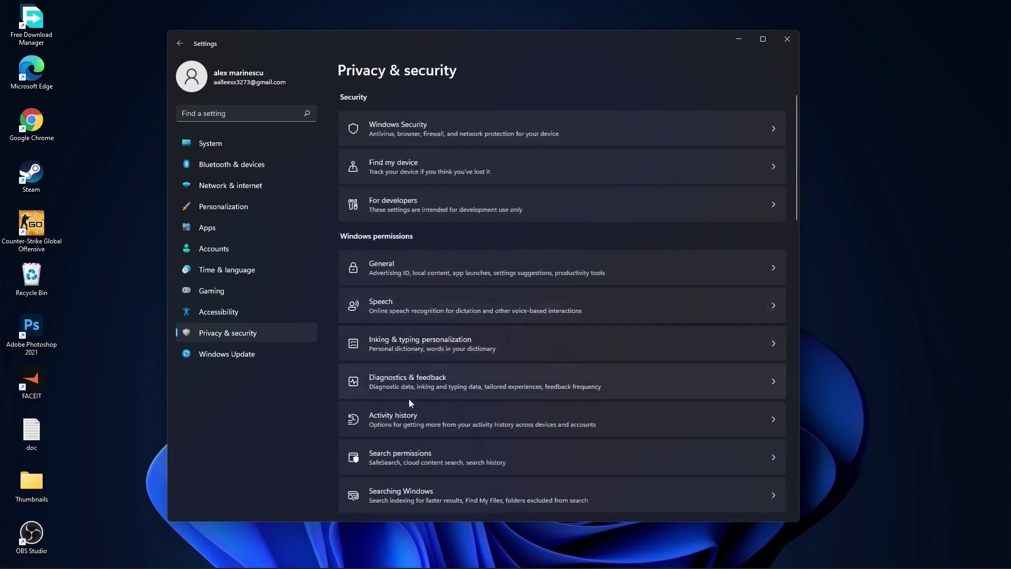
# - Stop storing activity history on this device, then view Searching Windows settings
pyautogui.click(403, 420)
pyautogui.click(343, 144)
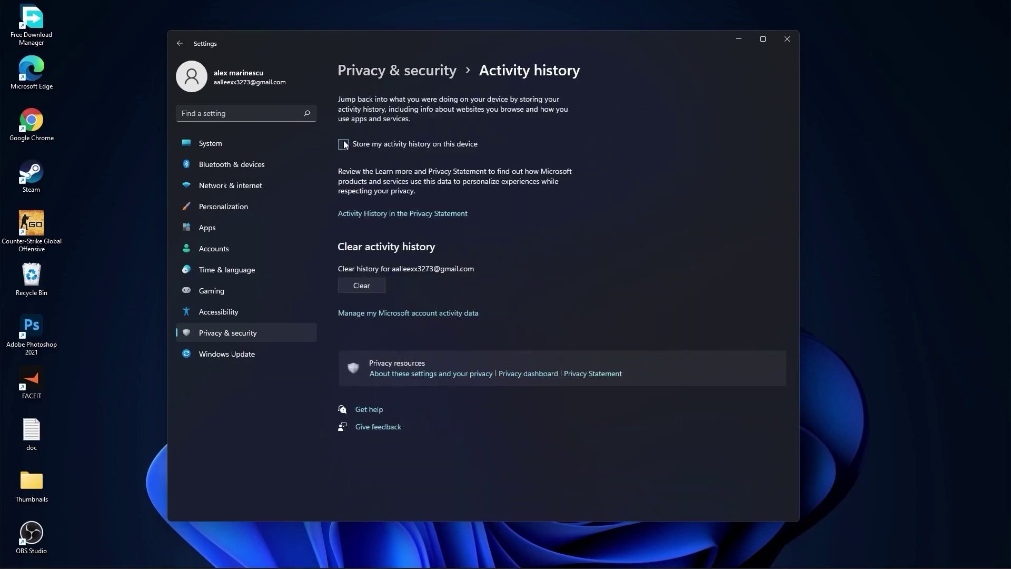
pyautogui.click(387, 72)
pyautogui.scroll(-5, 502, 284)
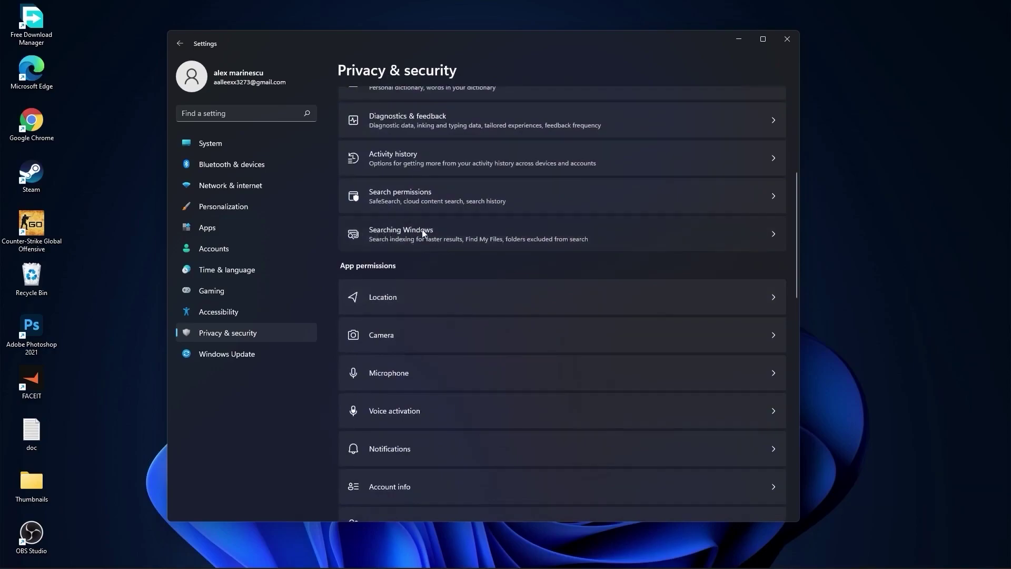
pyautogui.click(422, 229)
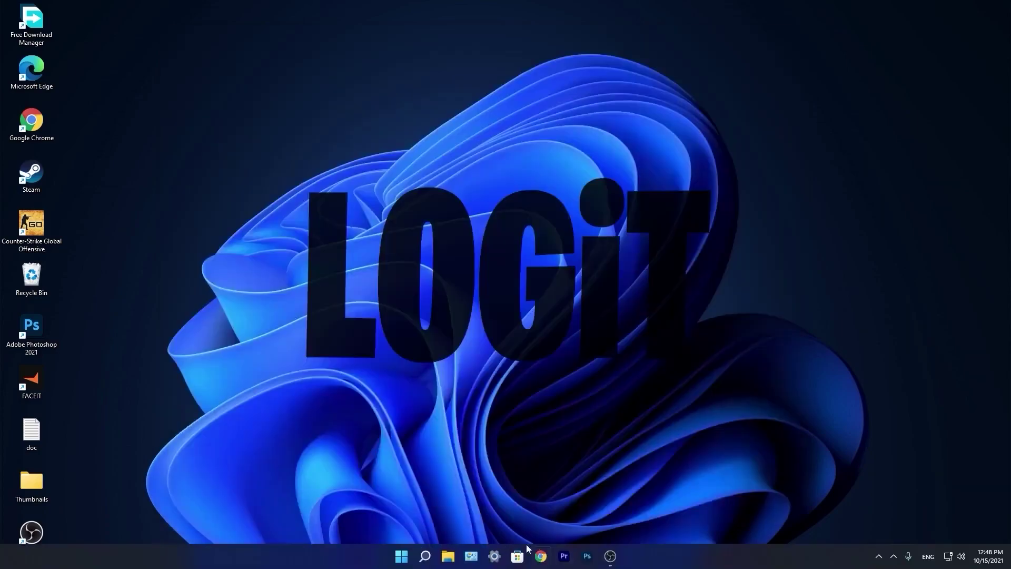
# - Disable CCXProcess on Task Manager's Startup tab and close Task Manager
pyautogui.click(425, 557)
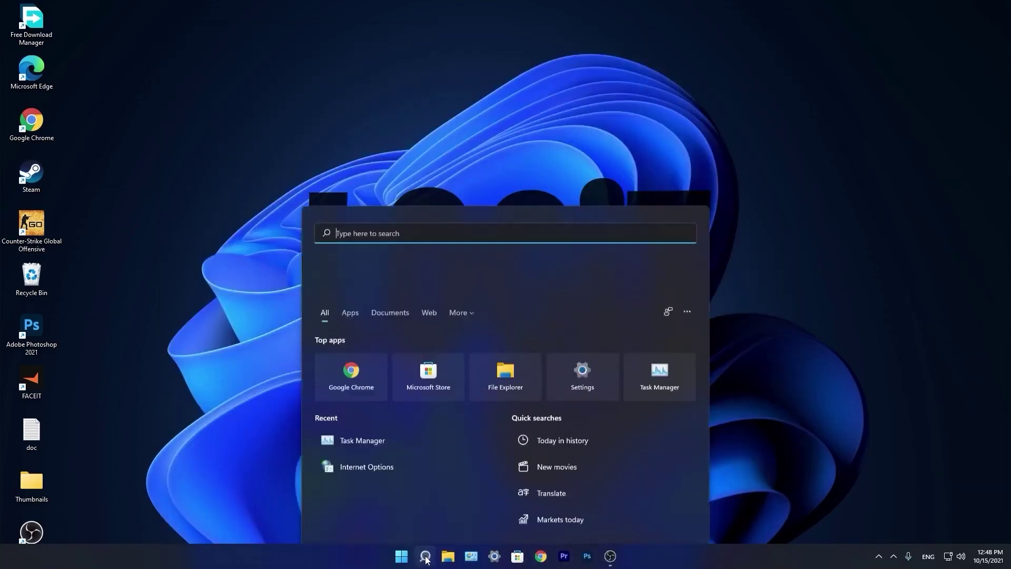
pyautogui.write('task')
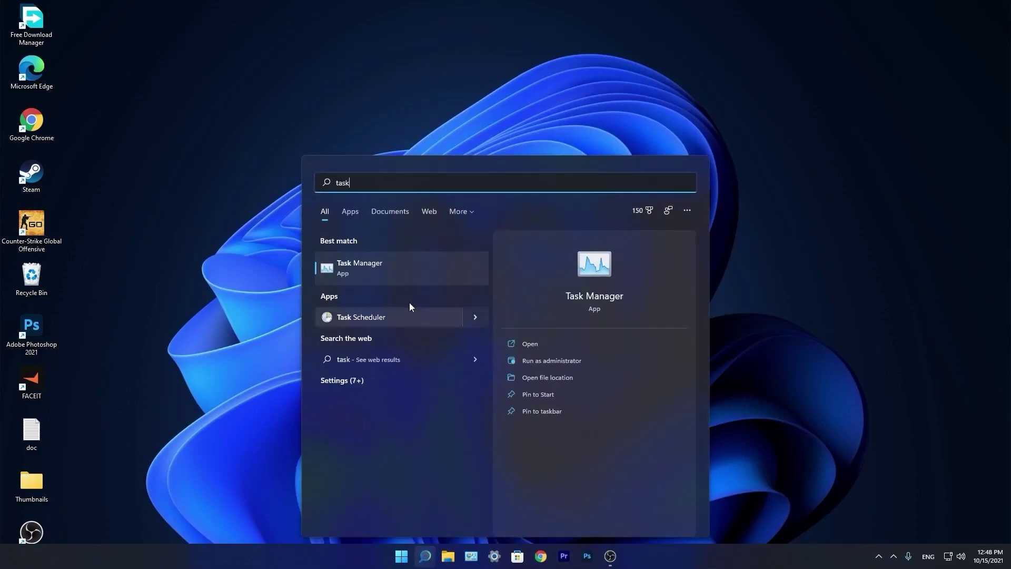
pyautogui.click(370, 267)
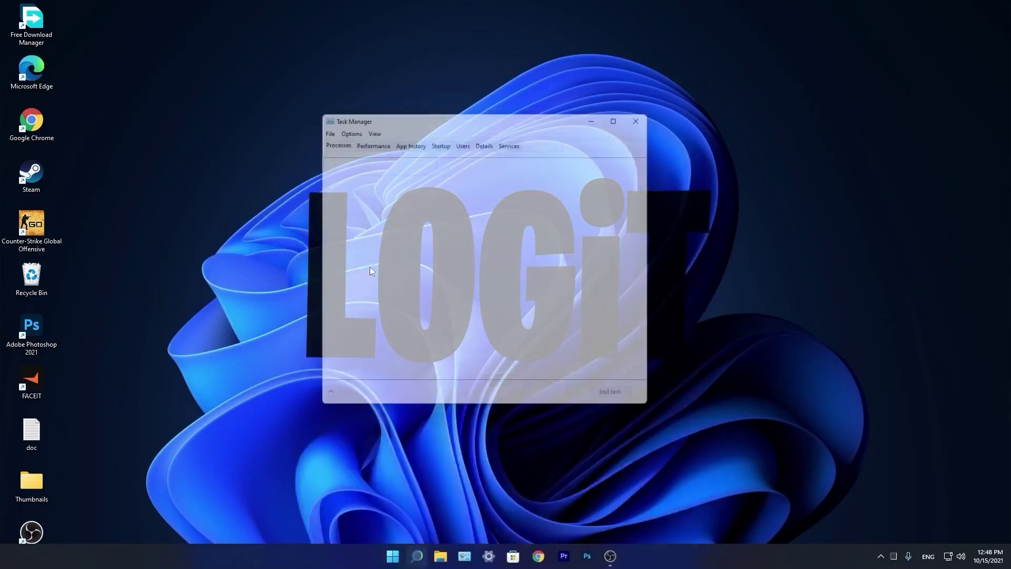
pyautogui.click(448, 139)
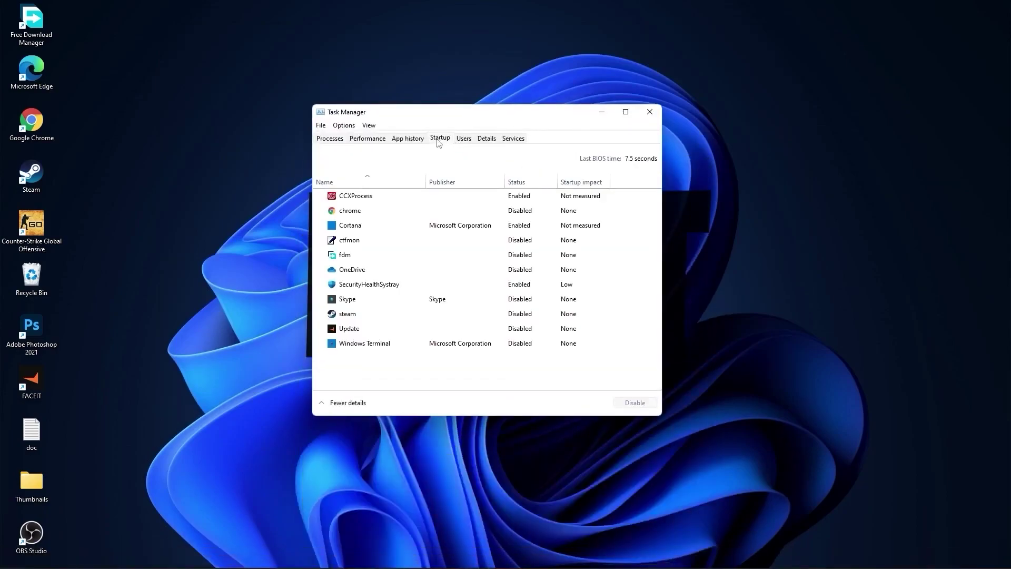
pyautogui.rightClick(514, 196)
pyautogui.click(516, 196)
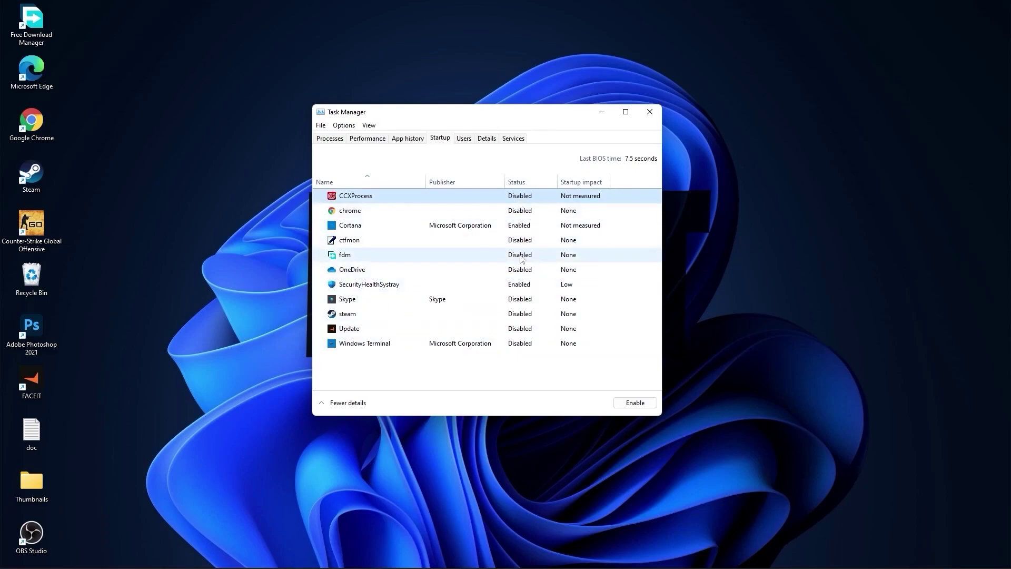
pyautogui.click(649, 111)
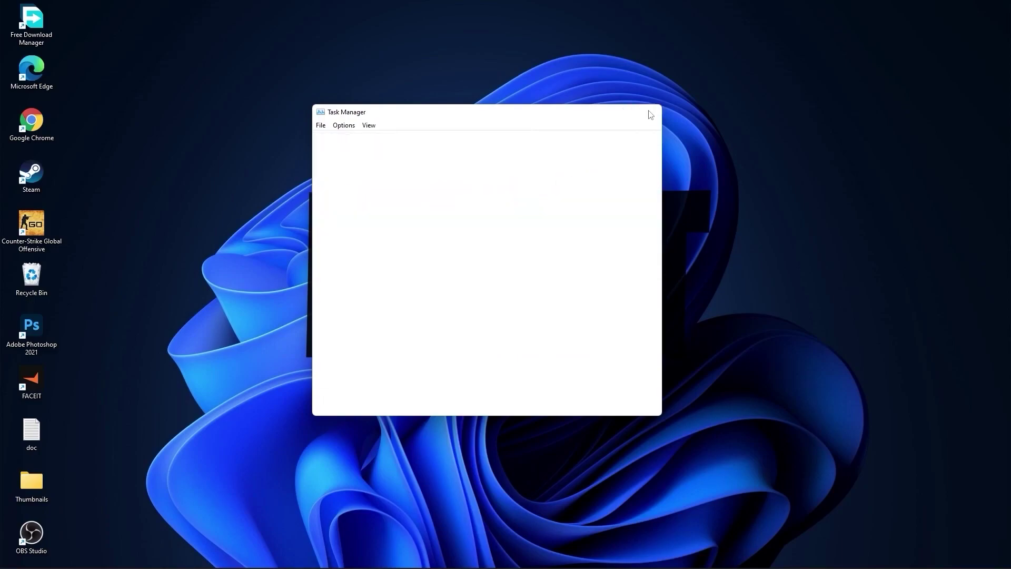
# - Open Defragment and Optimize Drives via 'optimi' and optimize the C: SSD
pyautogui.moveTo(465, 562)
pyautogui.click(426, 556)
pyautogui.write('optimi')
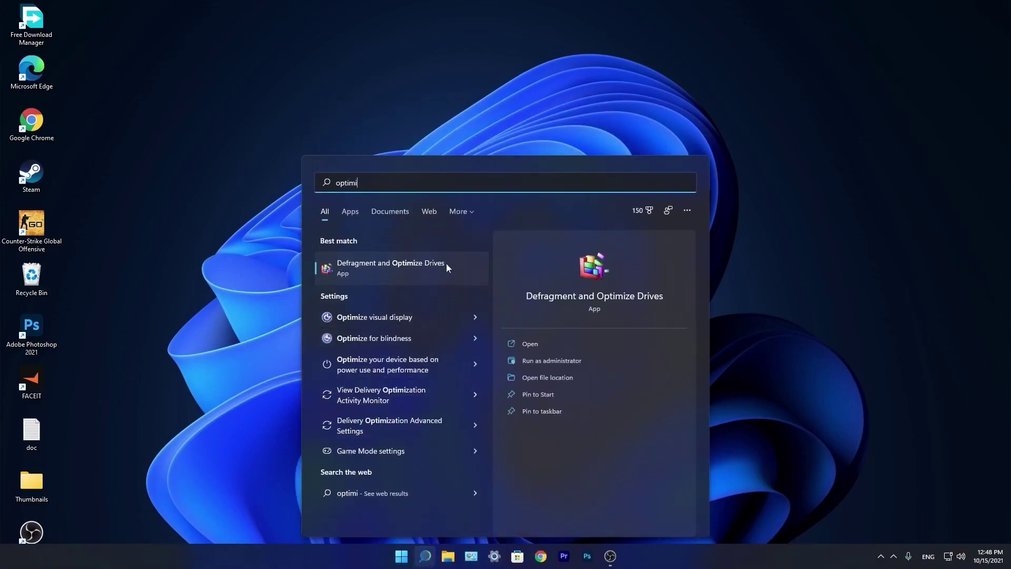
pyautogui.click(405, 268)
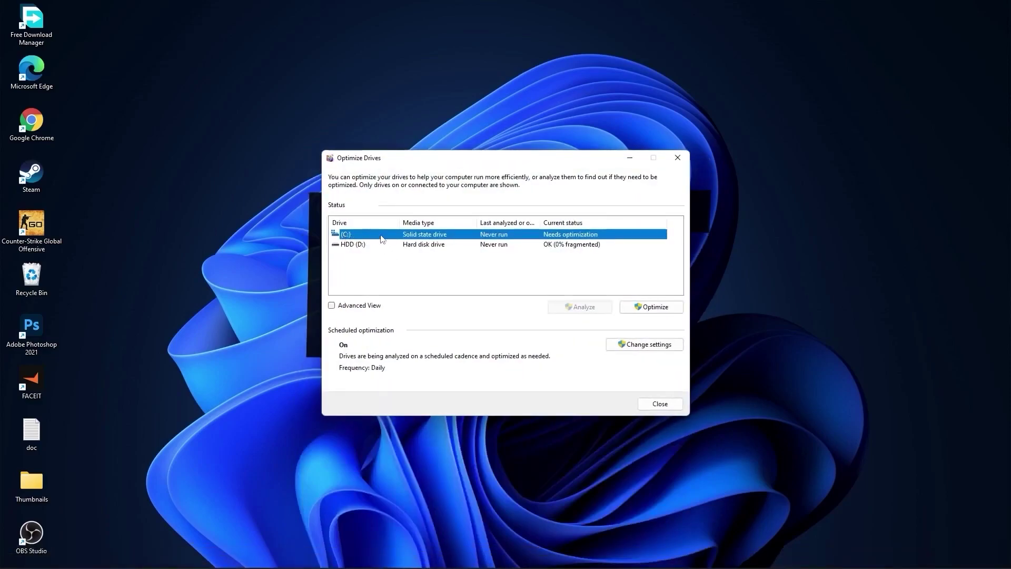
pyautogui.click(632, 308)
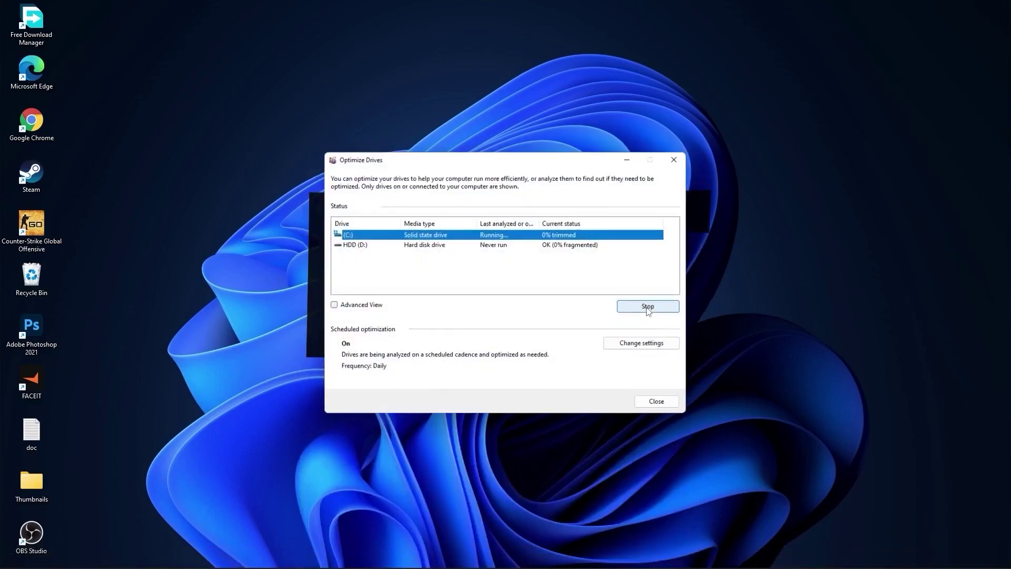
# - Run a fragmentation analysis on the HDD (D:)
pyautogui.click(364, 245)
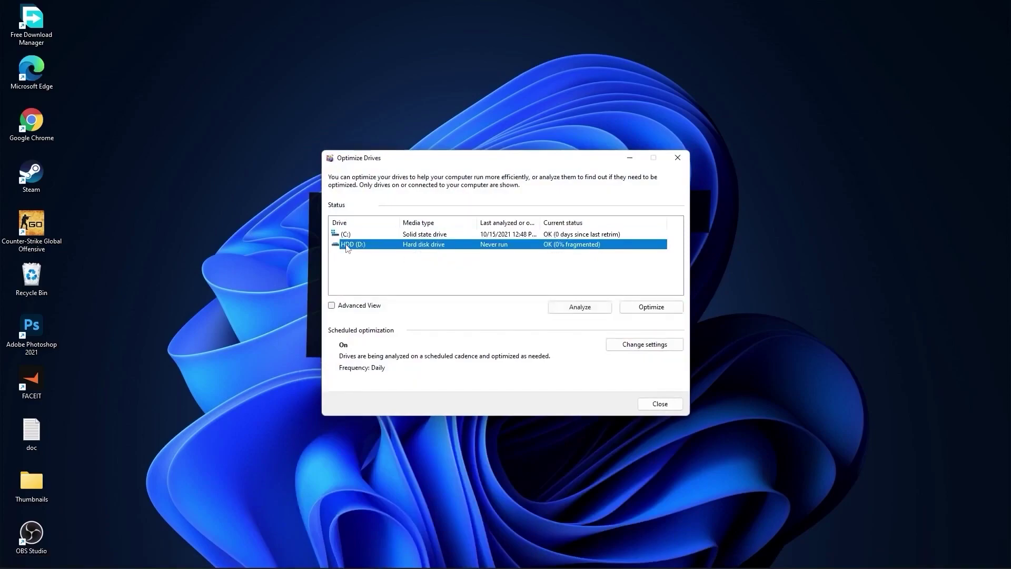
pyautogui.click(580, 307)
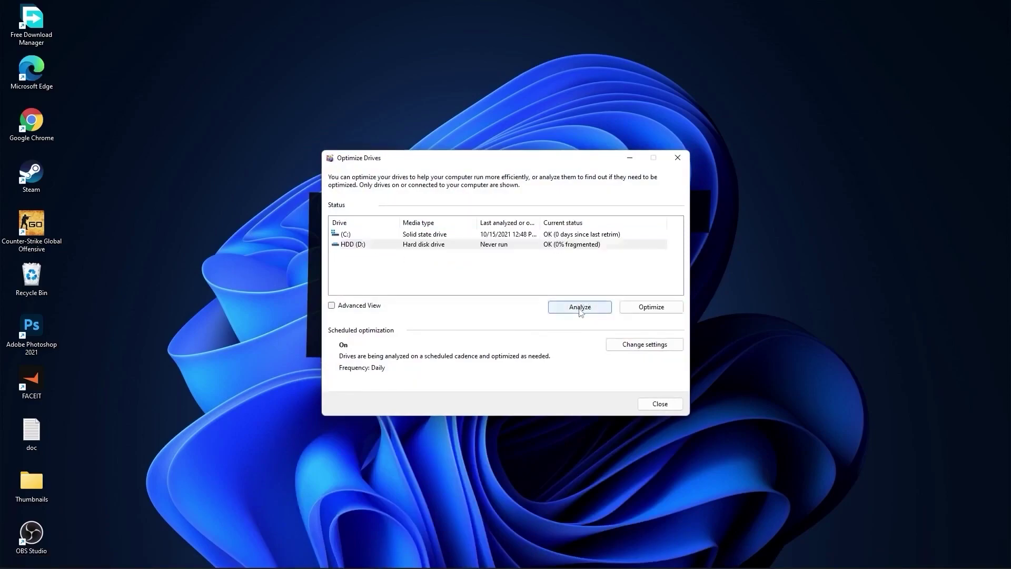
pyautogui.click(580, 310)
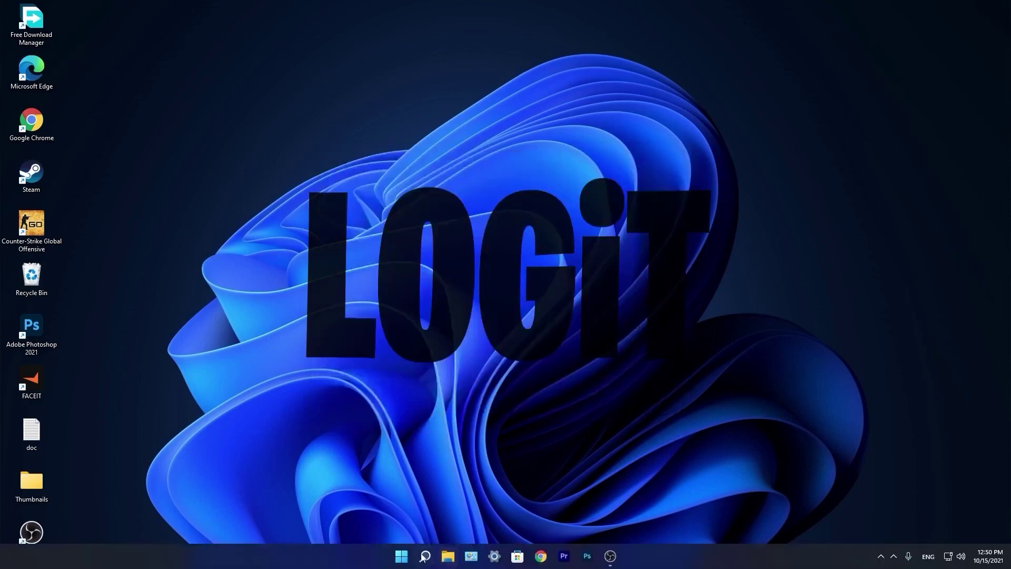
# - Delete all files in the Windows Temp folder opened from Run with 'temp'
pyautogui.click(425, 557)
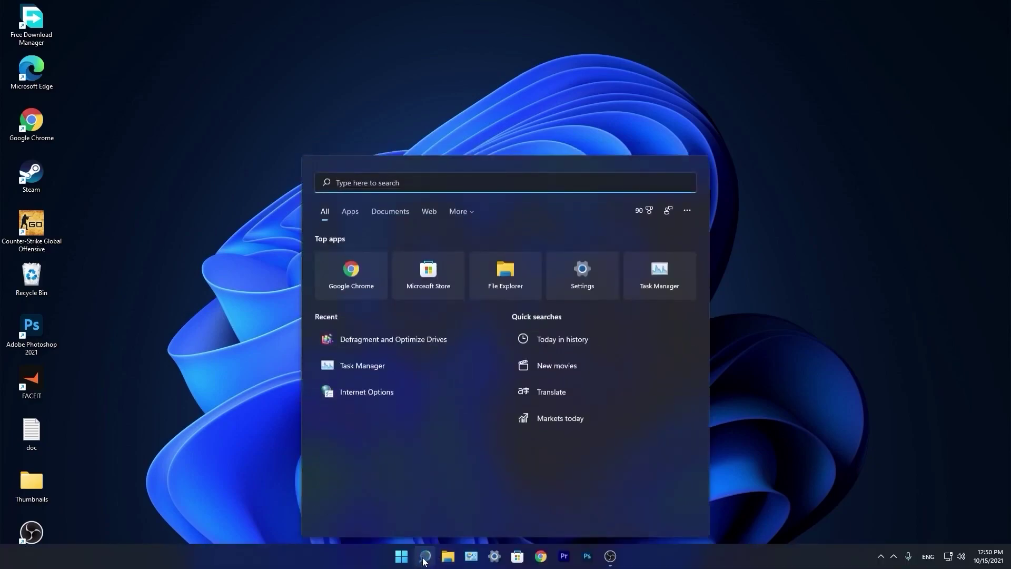
pyautogui.write('run')
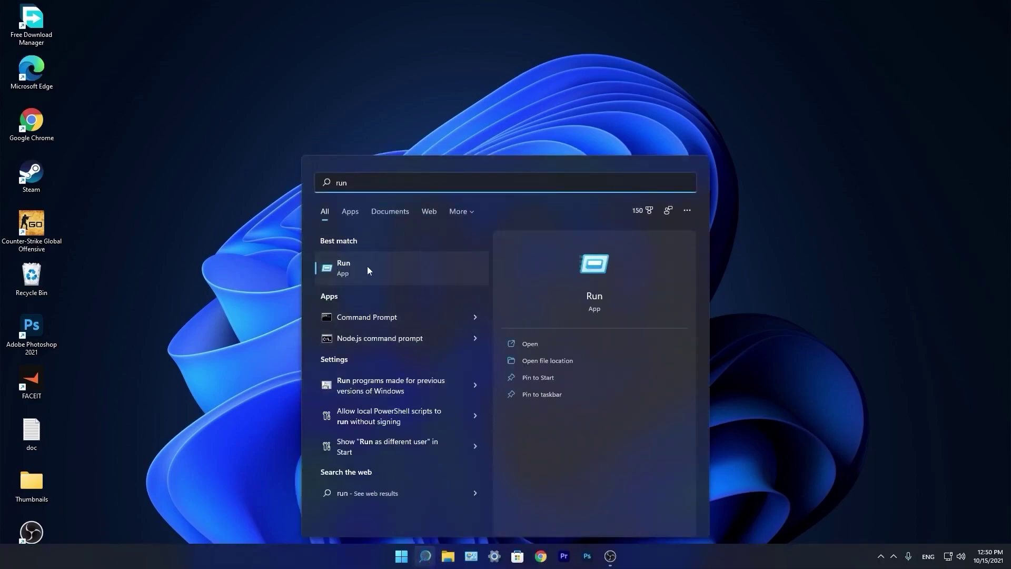
pyautogui.click(365, 269)
pyautogui.write('temp')
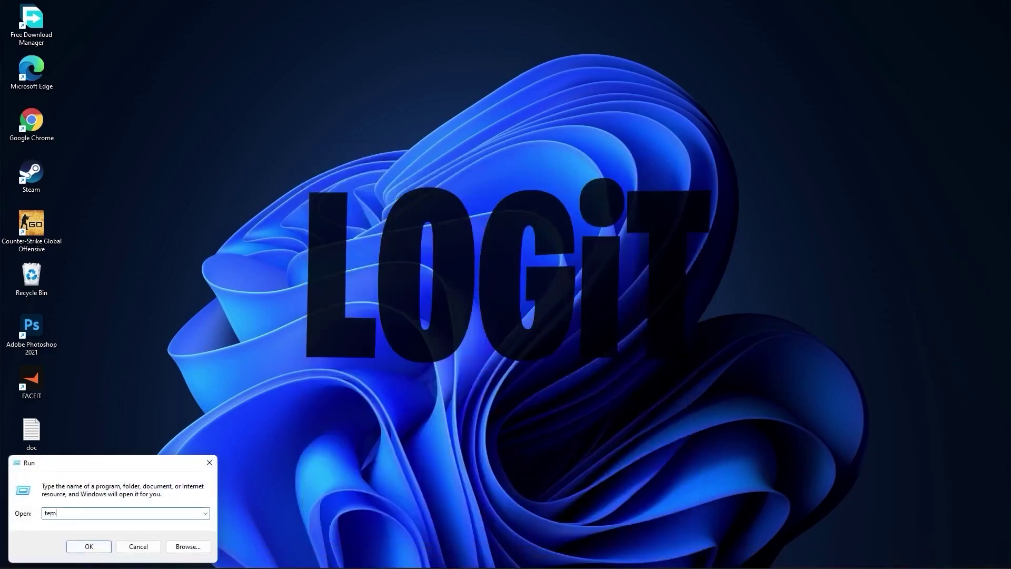
pyautogui.click(94, 545)
pyautogui.click(517, 304)
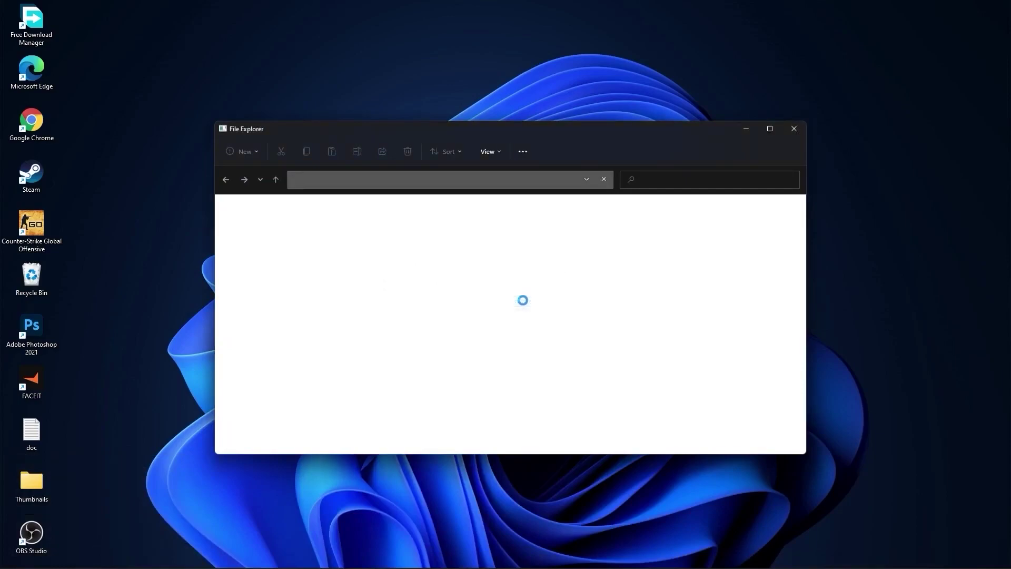
pyautogui.moveTo(605, 383); pyautogui.dragTo(380, 219)
pyautogui.rightClick(381, 219)
pyautogui.click(457, 232)
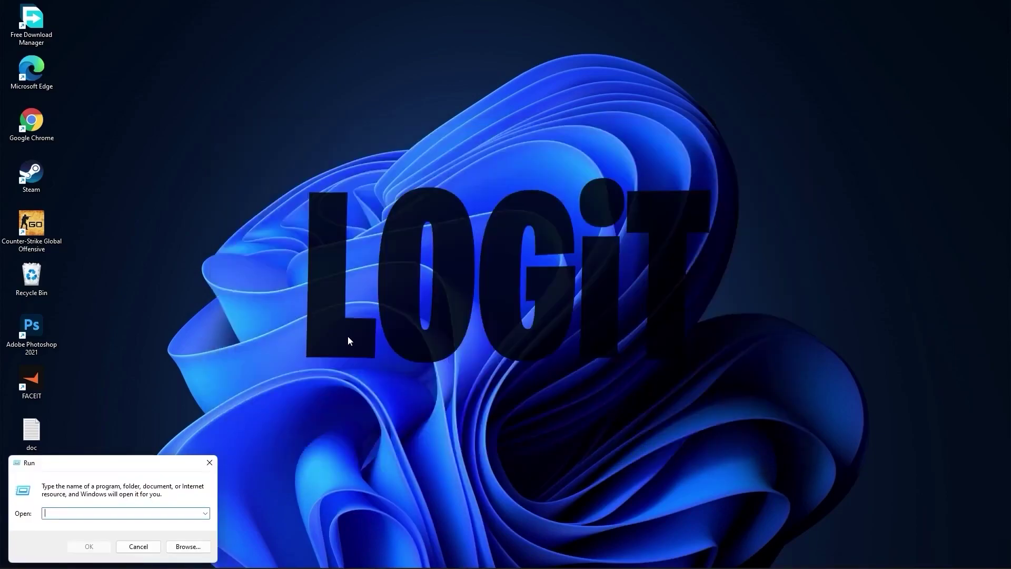
# - Delete the eight items in the user %temp% folder
pyautogui.write('%te')
pyautogui.write('mp%')
pyautogui.click(93, 545)
pyautogui.moveTo(564, 387); pyautogui.dragTo(398, 221)
pyautogui.rightClick(399, 221)
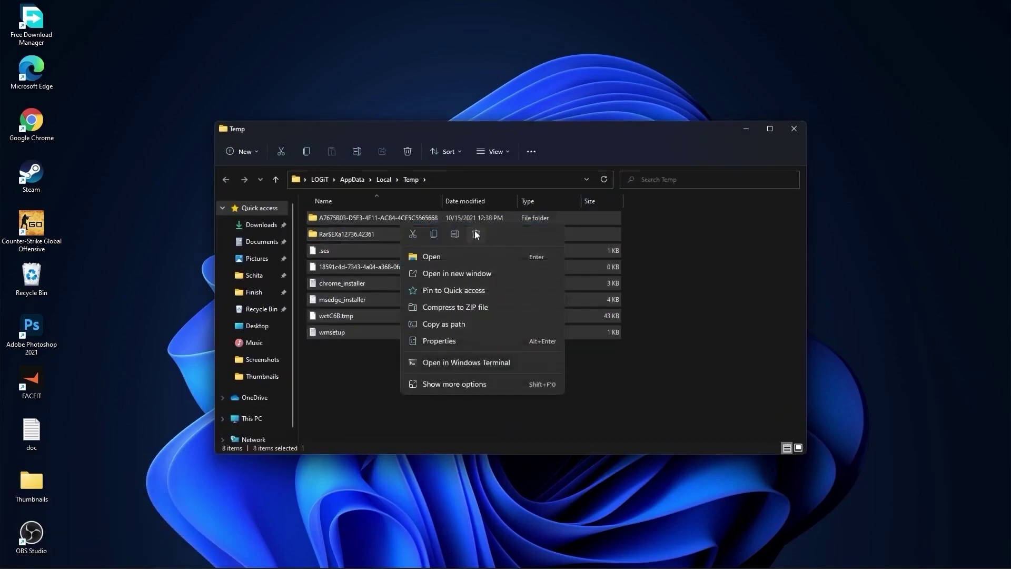
pyautogui.click(476, 232)
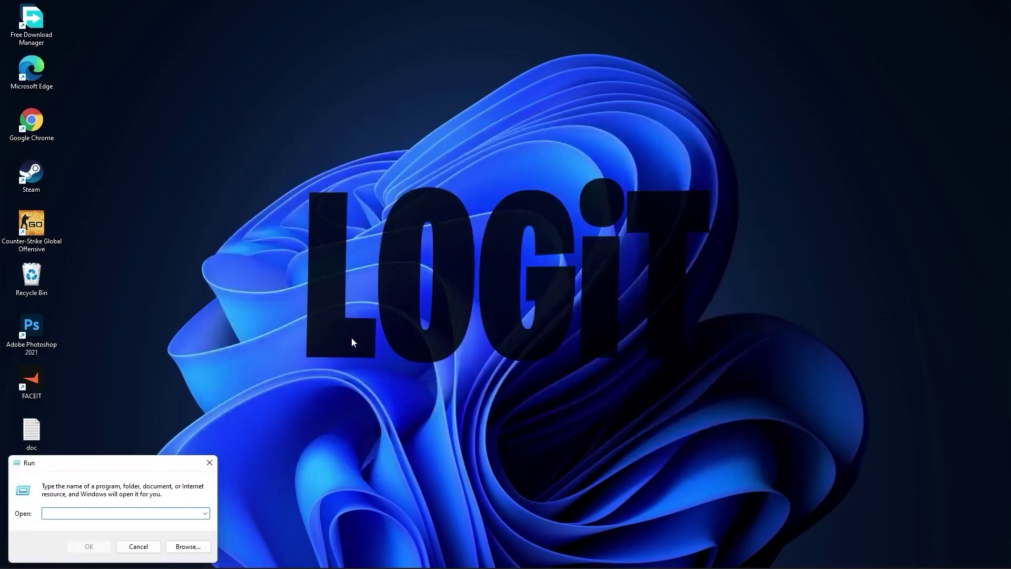
# - Delete all files in the Prefetch folder
pyautogui.write('prefetch')
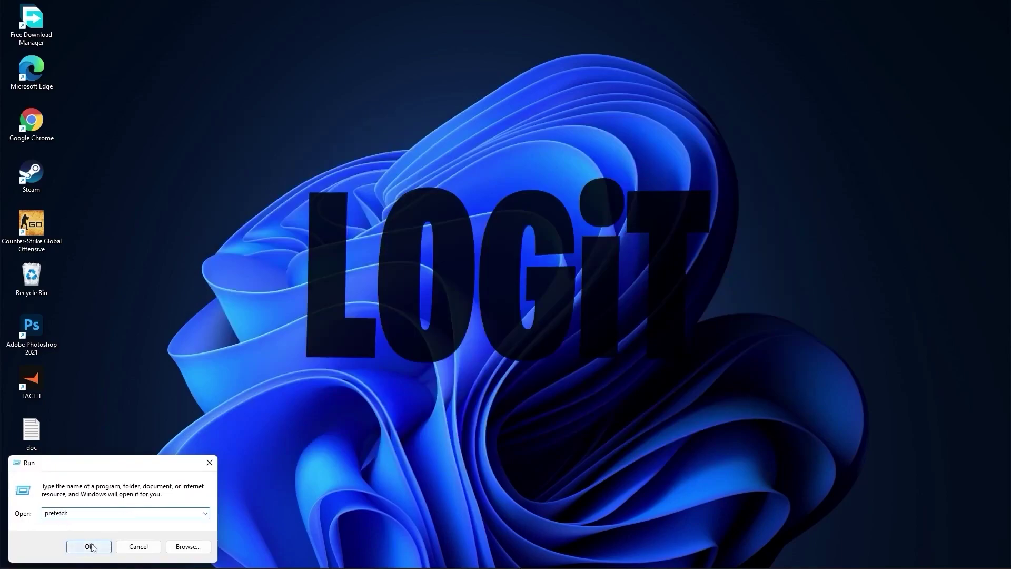
pyautogui.click(91, 546)
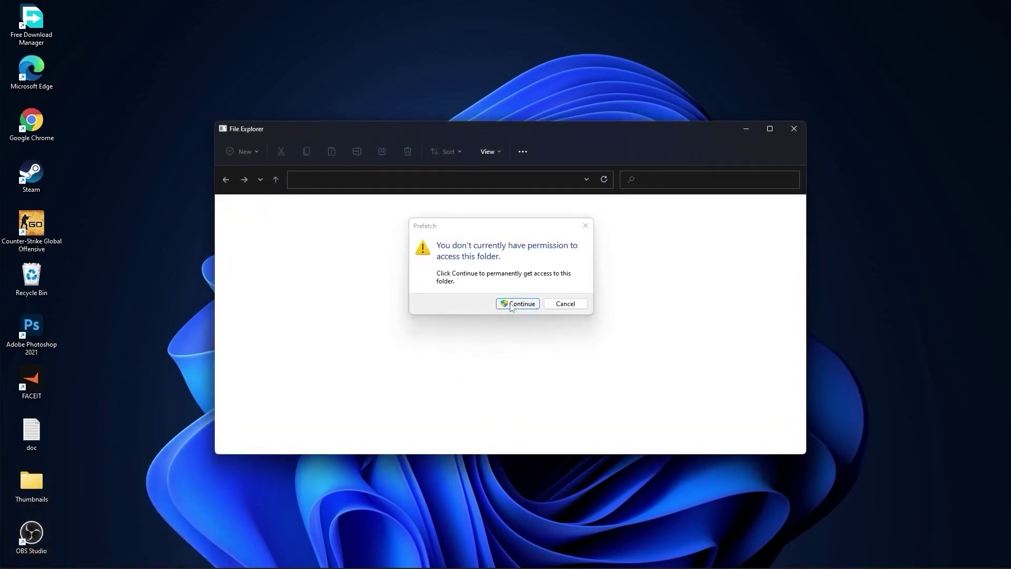
pyautogui.click(522, 304)
pyautogui.moveTo(646, 213); pyautogui.dragTo(511, 419)
pyautogui.rightClick(509, 255)
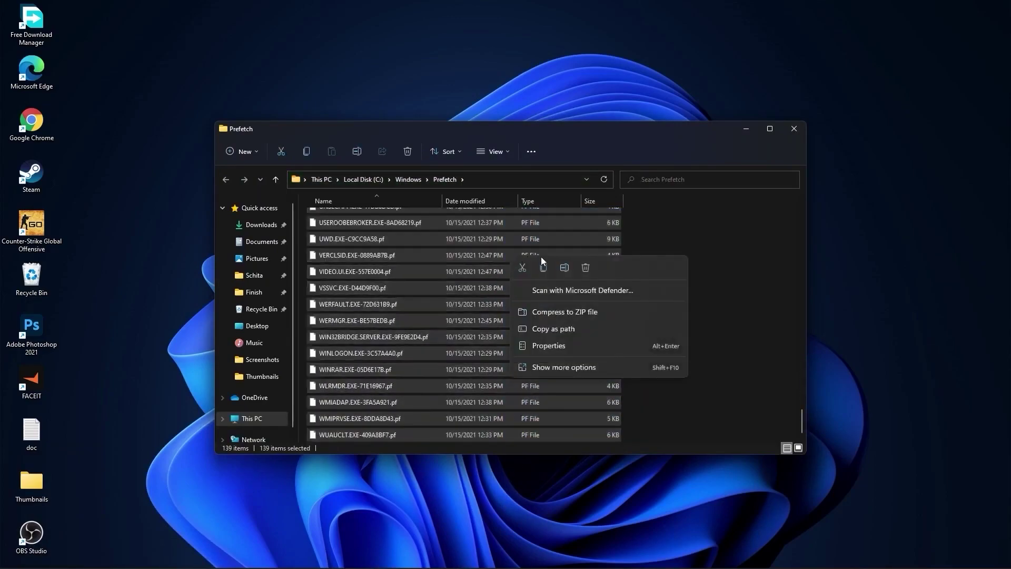
pyautogui.click(583, 267)
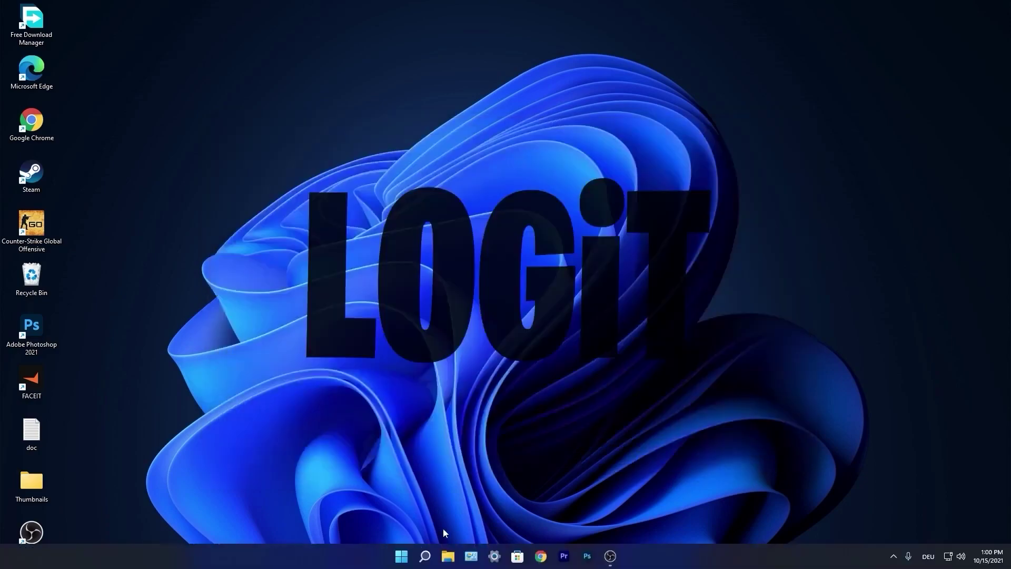
# - Apply best-performance visual effects, keeping only smooth screen font edges and thumbnails instead of icons
pyautogui.click(430, 557)
pyautogui.write('performance')
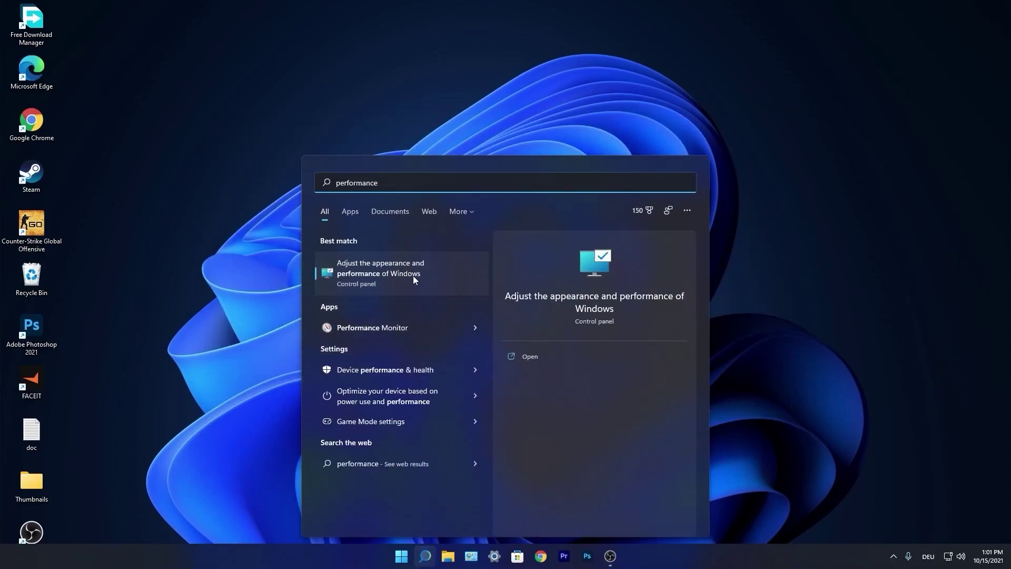
pyautogui.click(385, 274)
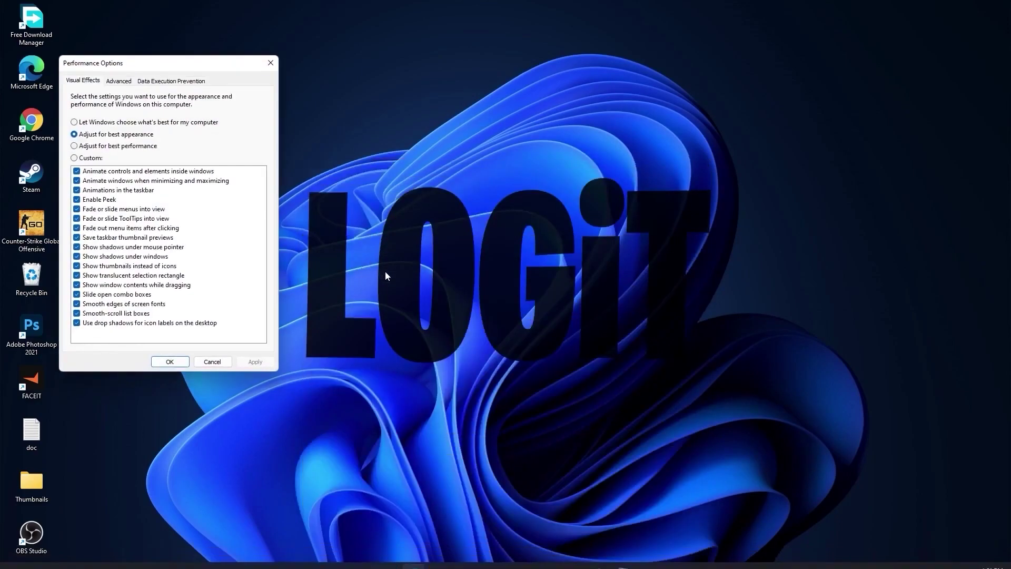
pyautogui.moveTo(245, 101); pyautogui.dragTo(492, 132)
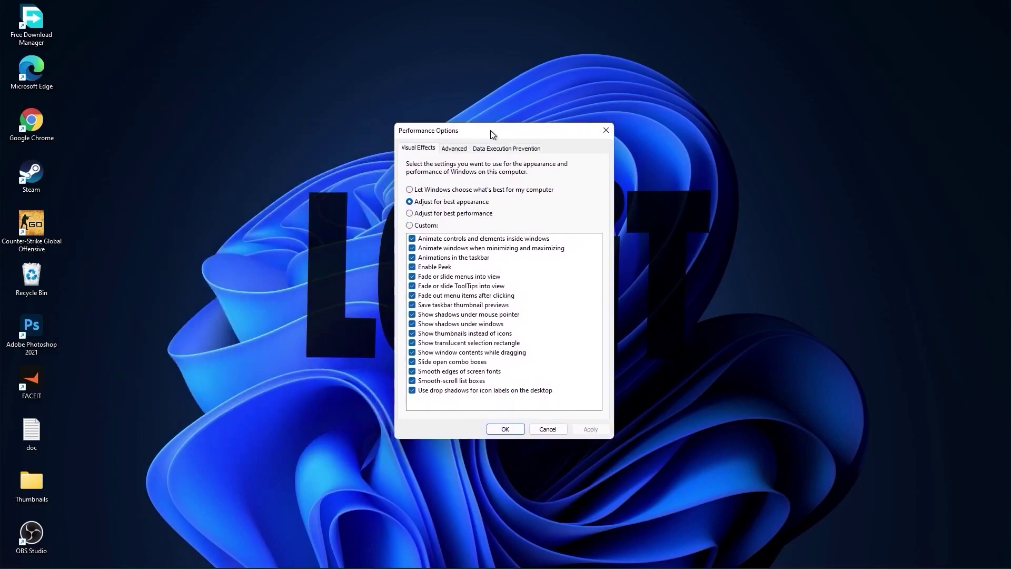
pyautogui.click(430, 215)
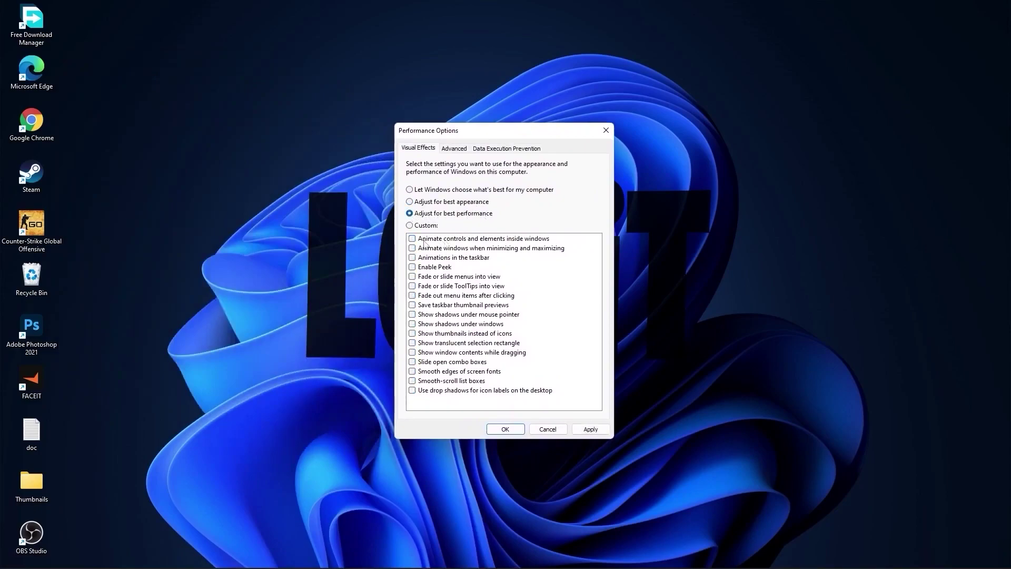
pyautogui.click(424, 225)
pyautogui.click(412, 372)
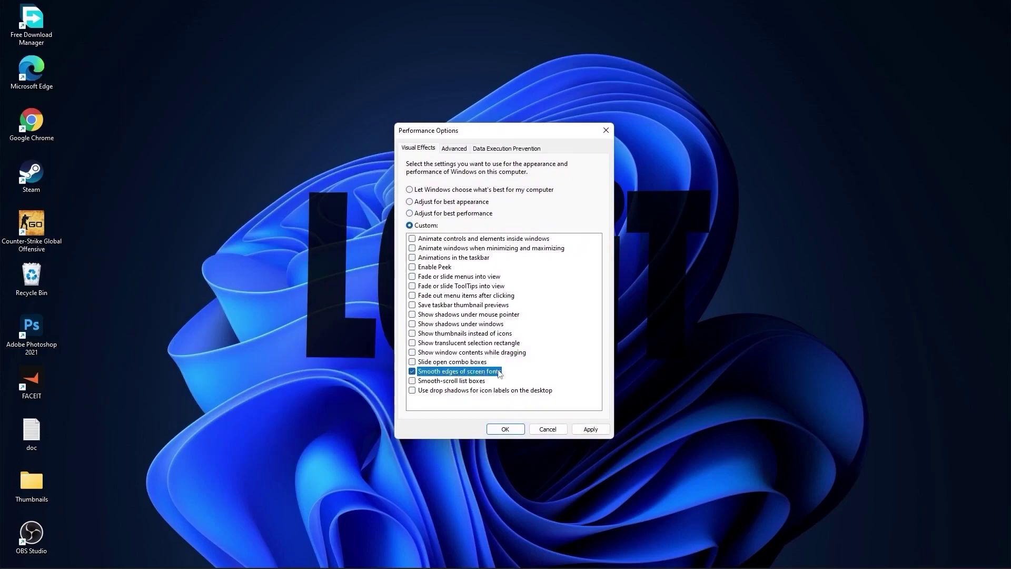
pyautogui.click(412, 334)
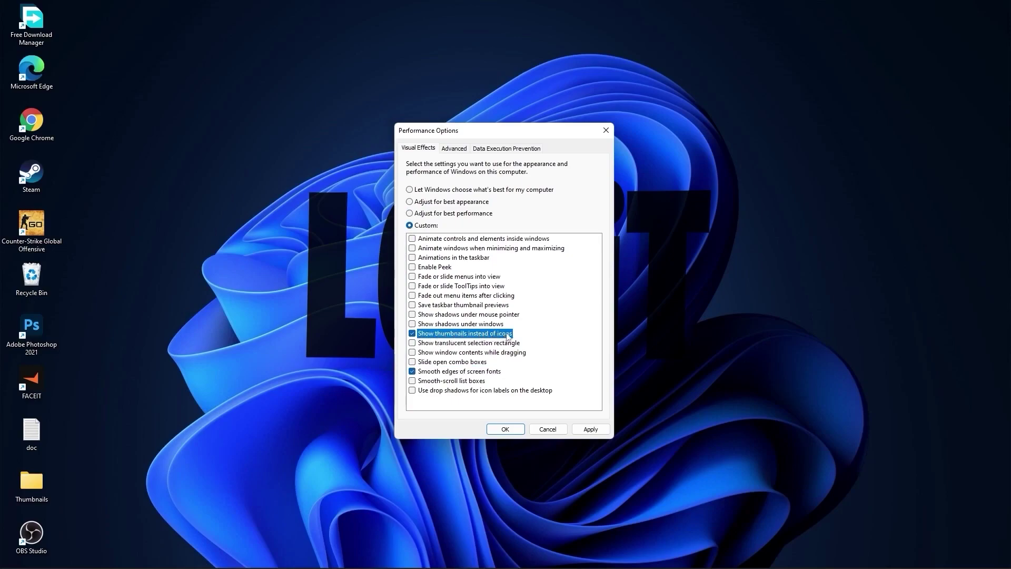
pyautogui.click(590, 429)
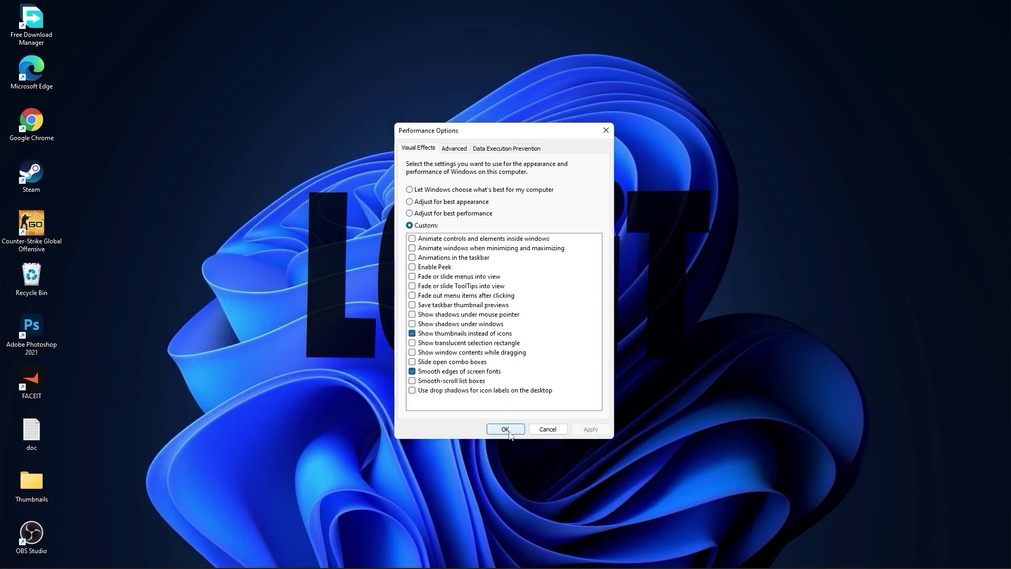
pyautogui.click(506, 429)
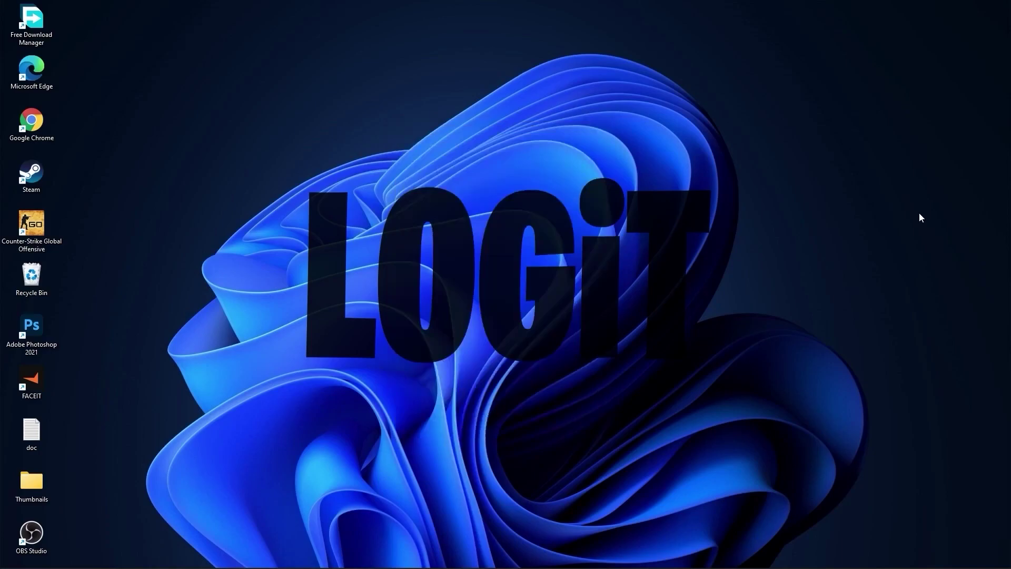
# - Find the GeForce 10 Series GTX 1050 Ti Game Ready Driver on NVIDIA's page and proceed to download
pyautogui.click(541, 556)
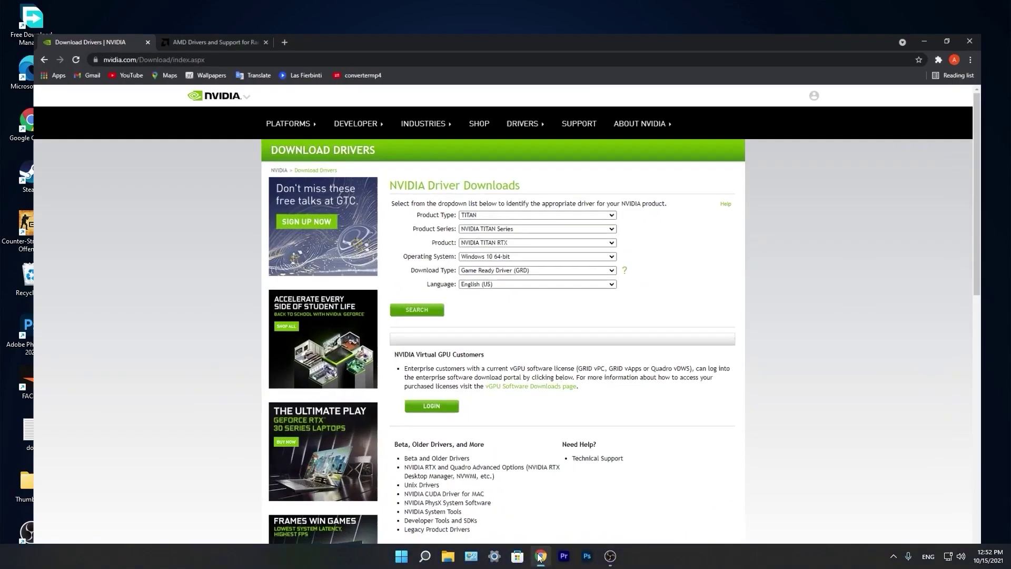
pyautogui.click(498, 194)
pyautogui.click(498, 210)
pyautogui.click(537, 208)
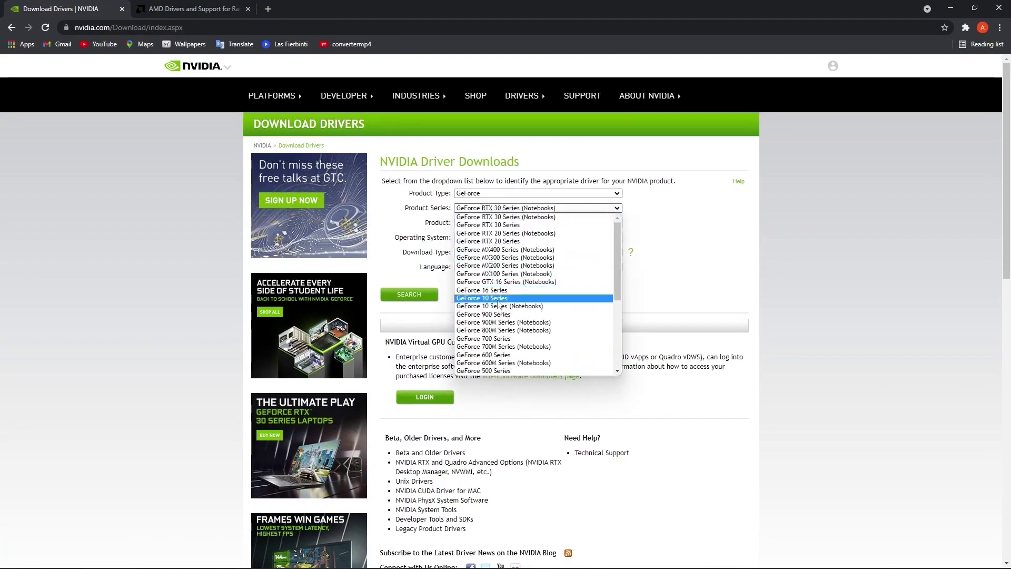
pyautogui.click(500, 296)
pyautogui.click(537, 222)
pyautogui.click(502, 273)
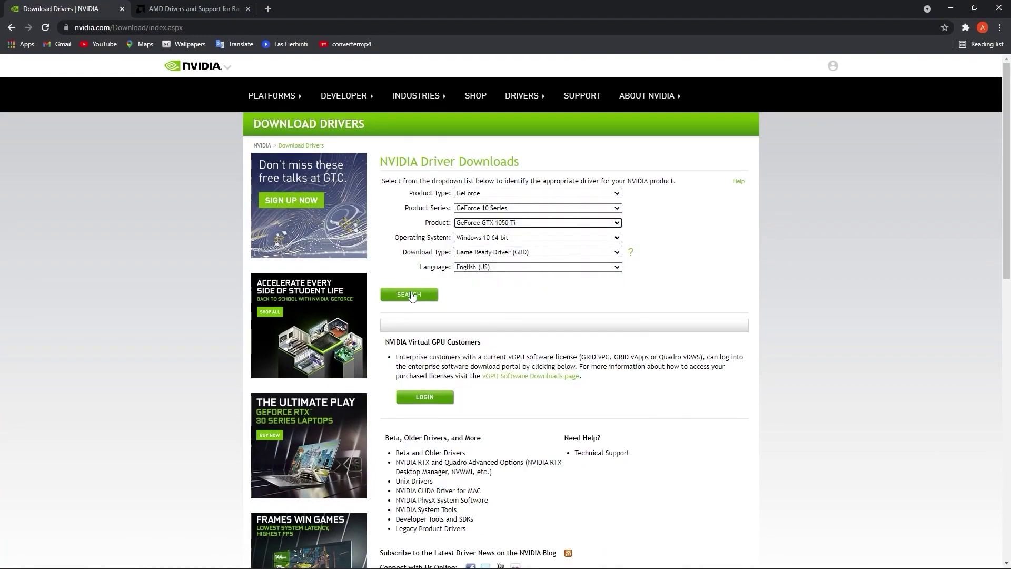
pyautogui.click(410, 295)
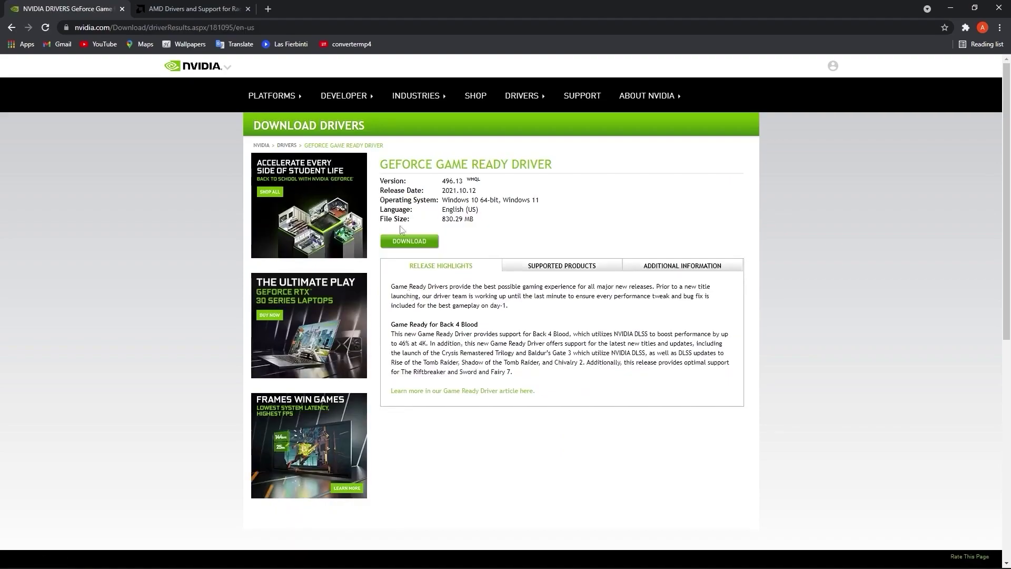
pyautogui.click(422, 247)
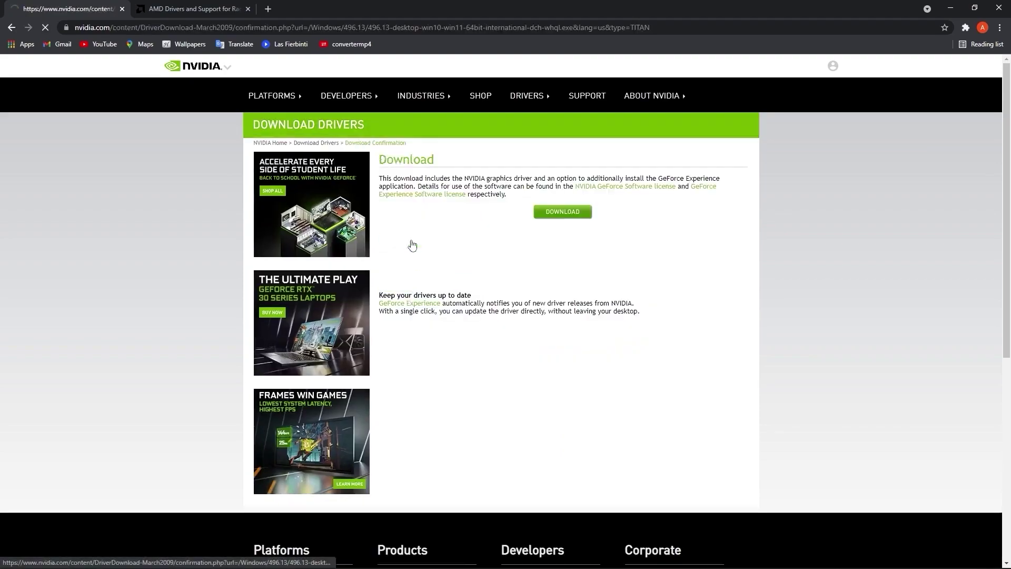
# - On AMD's support page, select Graphics > Radeon 5300 Series > RX 5300 Series > Radeon RX 5300
pyautogui.click(213, 12)
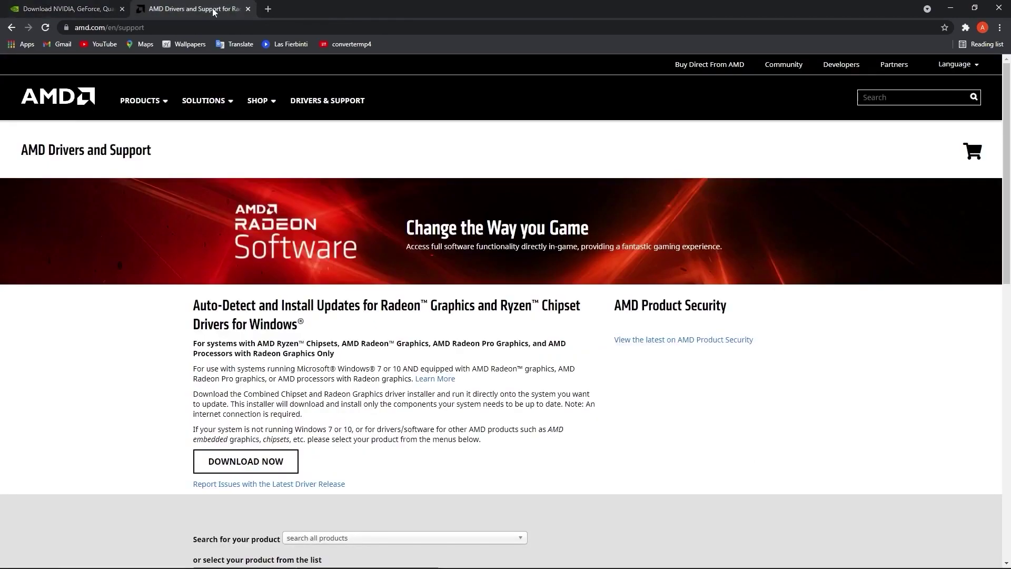
pyautogui.scroll(-6, 595, 288)
pyautogui.click(237, 269)
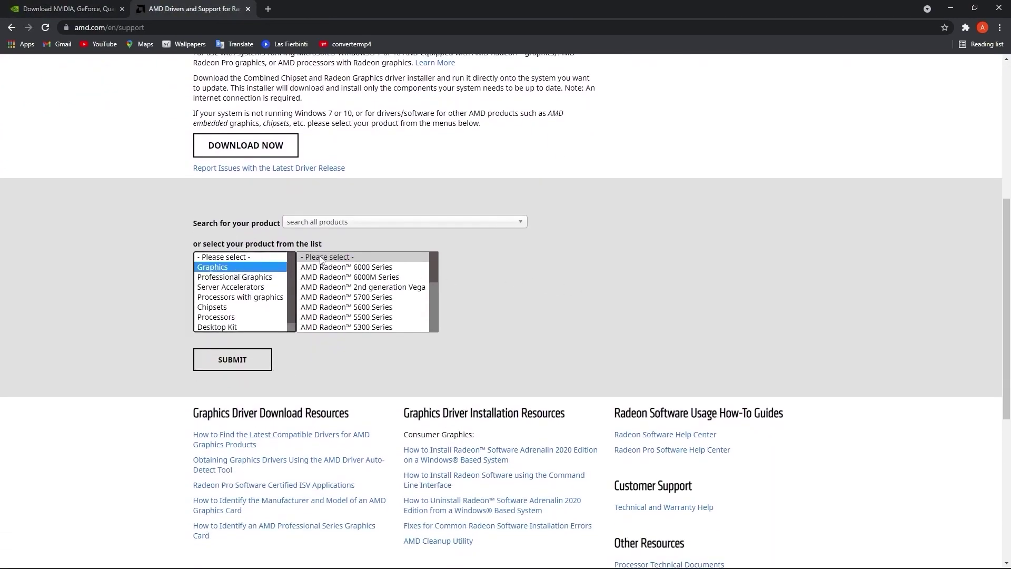
pyautogui.scroll(-2, 358, 289)
pyautogui.click(322, 291)
pyautogui.scroll(-5, 322, 291)
pyautogui.click(481, 268)
pyautogui.click(603, 269)
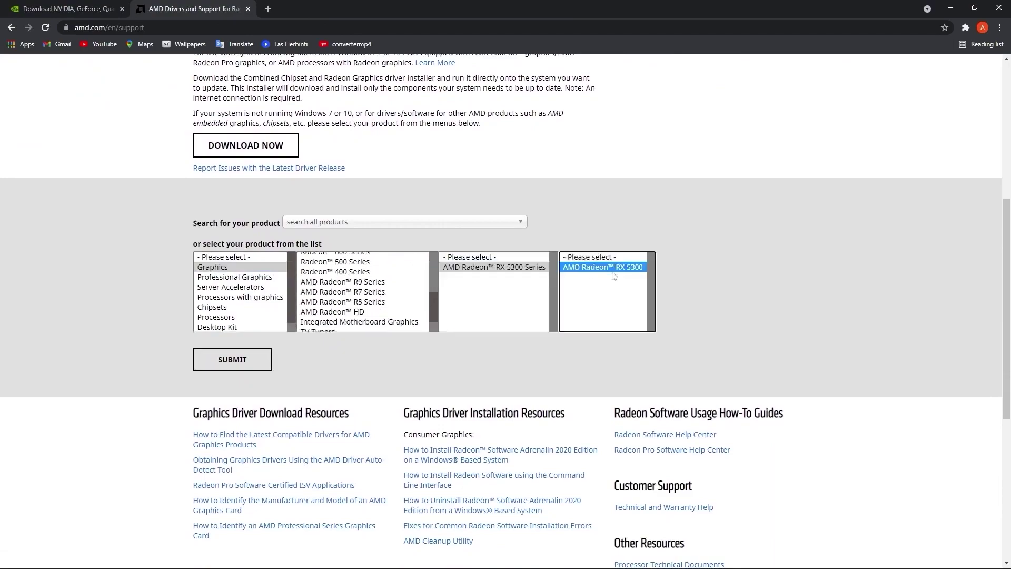